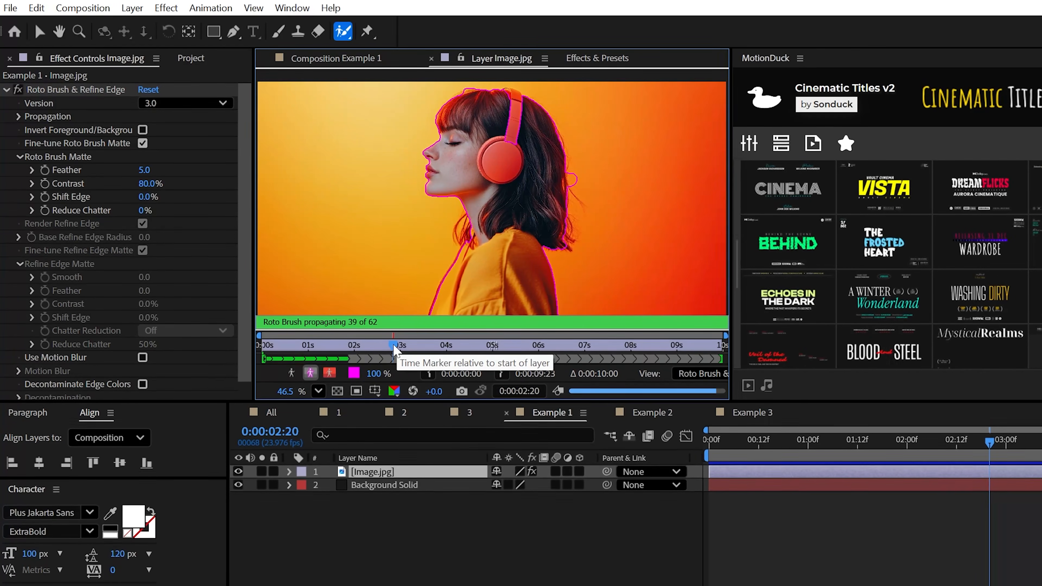
# - Review the Roto Brush cutout of Image.jpg from the start of the layer
pyautogui.moveTo(394, 345); pyautogui.dragTo(263, 347)
pyautogui.scroll(5, 578, 193)
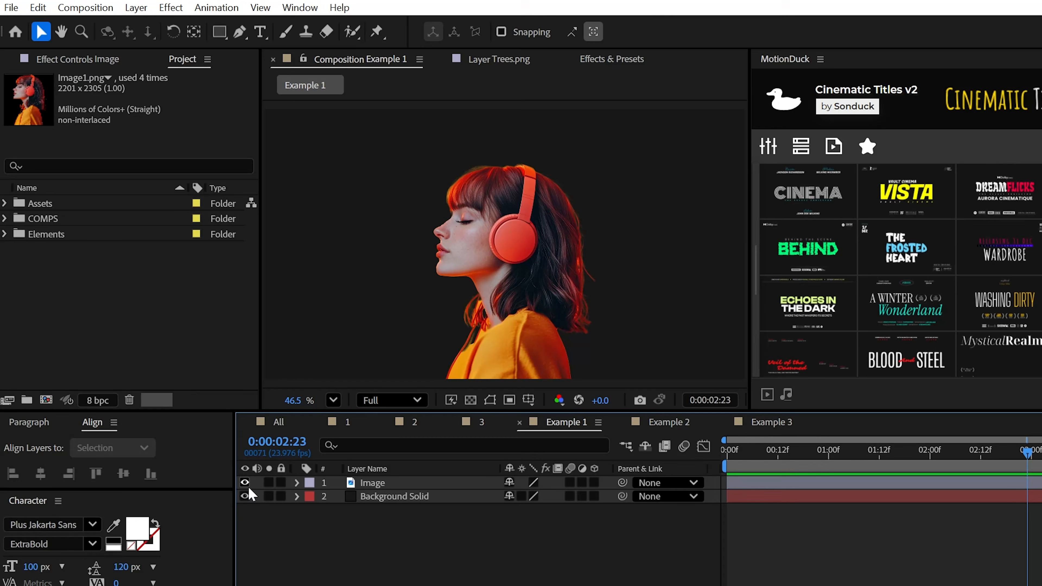
# - Look through the Example 2 and Example 3 compositions
pyautogui.click(674, 425)
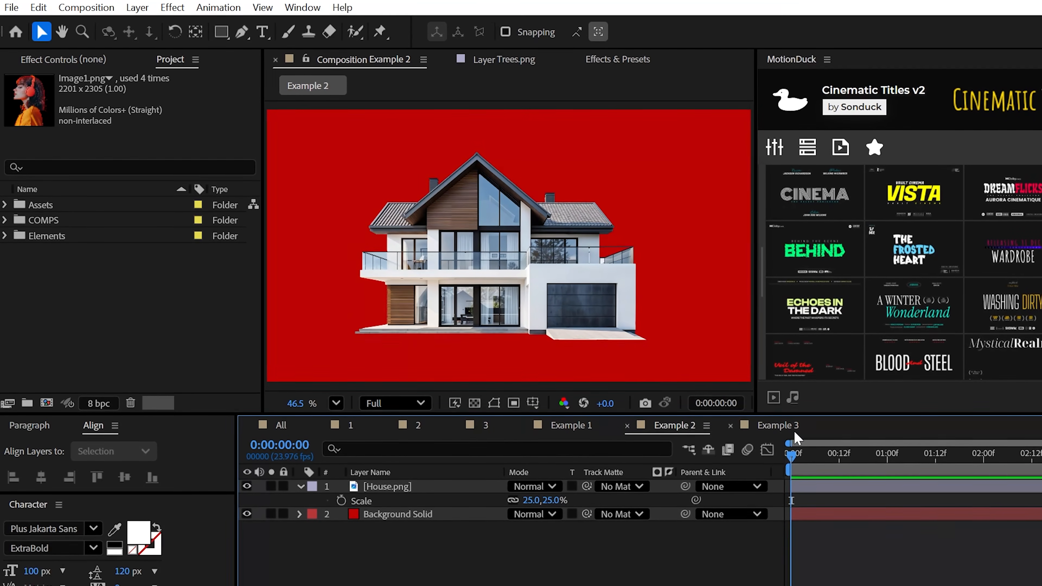
pyautogui.click(778, 425)
pyautogui.click(674, 425)
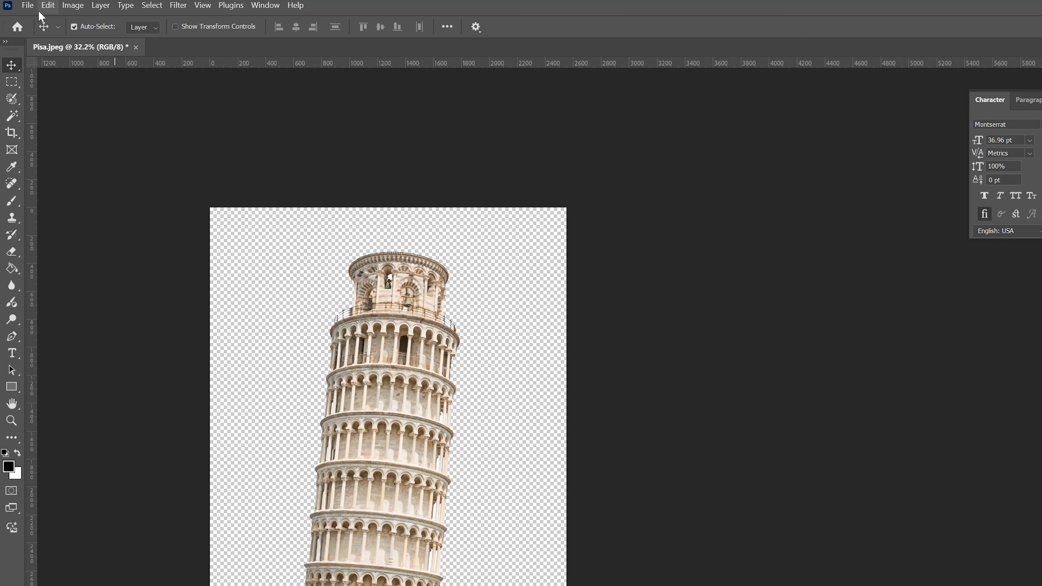
# - Switch to Photoshop and save the Pisa tower cutout as a PNG file
pyautogui.click(28, 5)
pyautogui.click(62, 159)
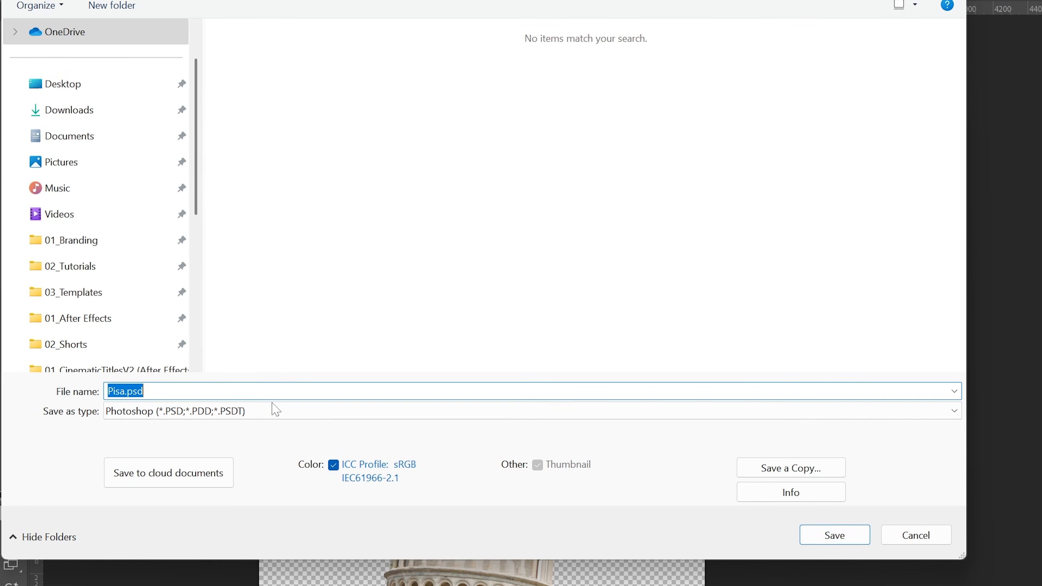
pyautogui.click(272, 409)
pyautogui.click(180, 463)
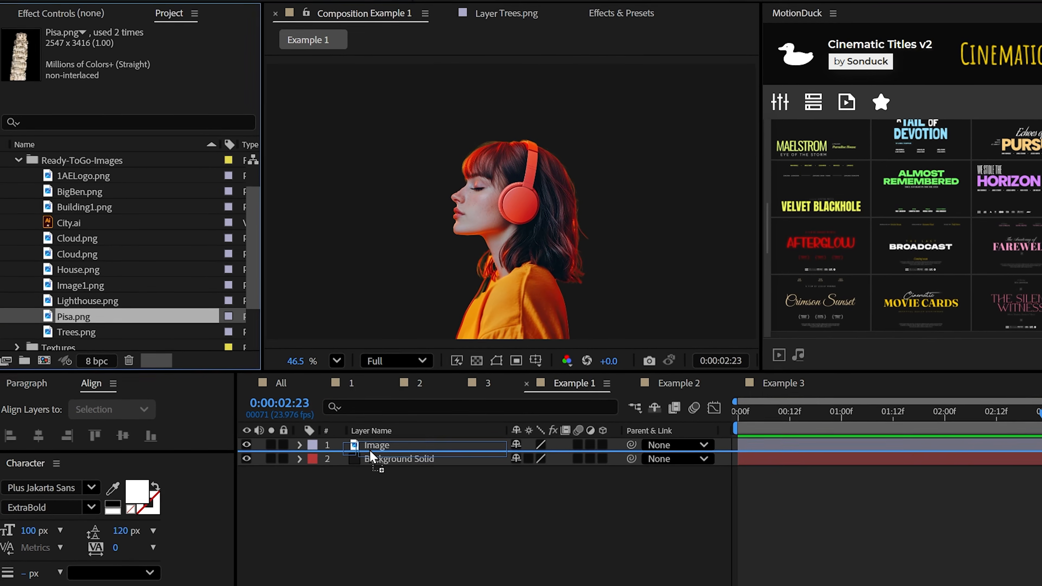
# - Add Pisa.png above the Image layer in the After Effects composition Example 1 and scale it down
pyautogui.moveTo(371, 455); pyautogui.dragTo(371, 455)
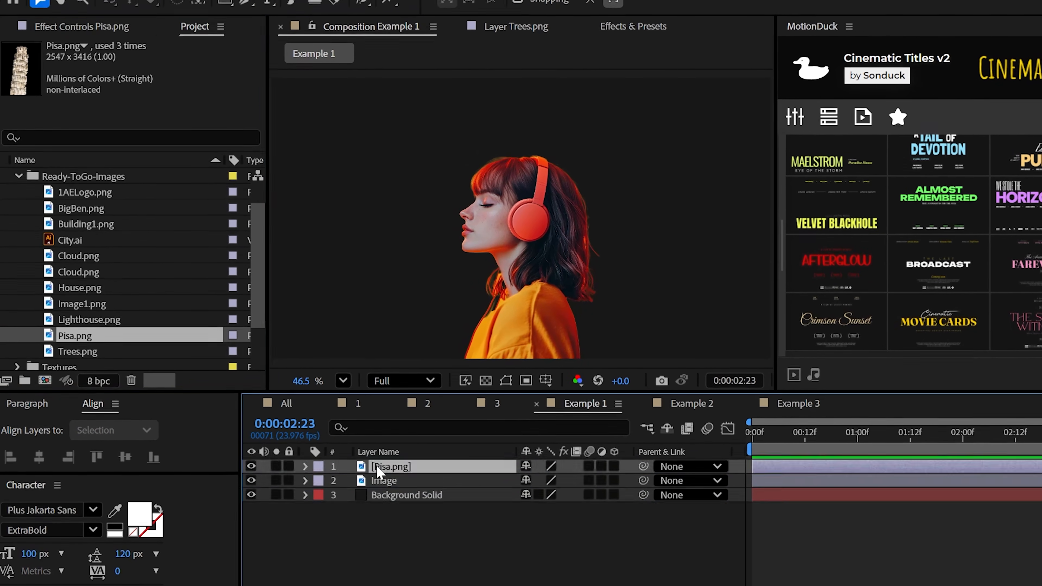
pyautogui.press('s')
pyautogui.moveTo(547, 486); pyautogui.dragTo(537, 487)
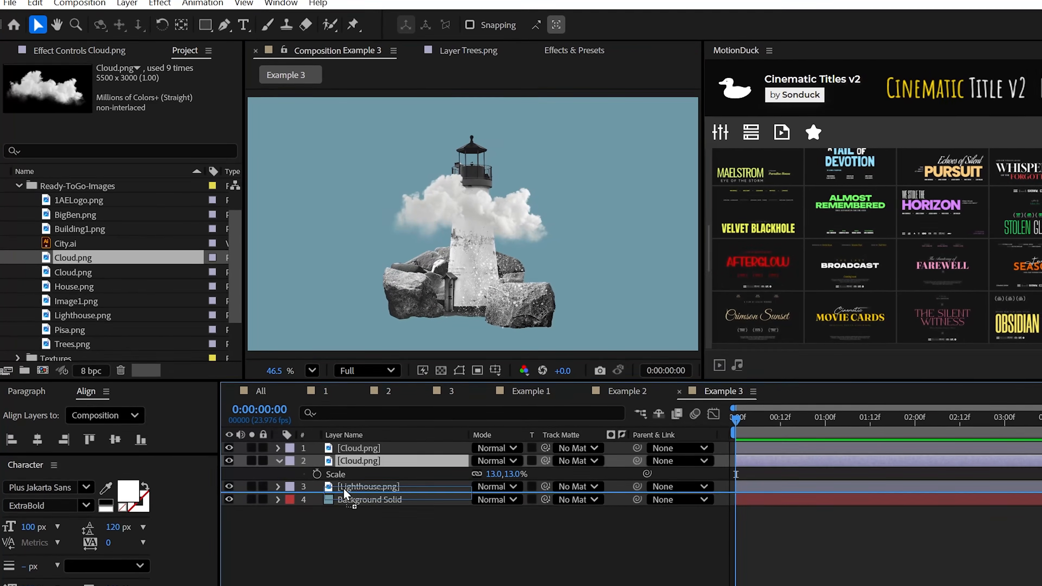
# - Move the second Cloud.png layer beneath Lighthouse.png in the Example 3 composition
pyautogui.moveTo(344, 493); pyautogui.dragTo(346, 494)
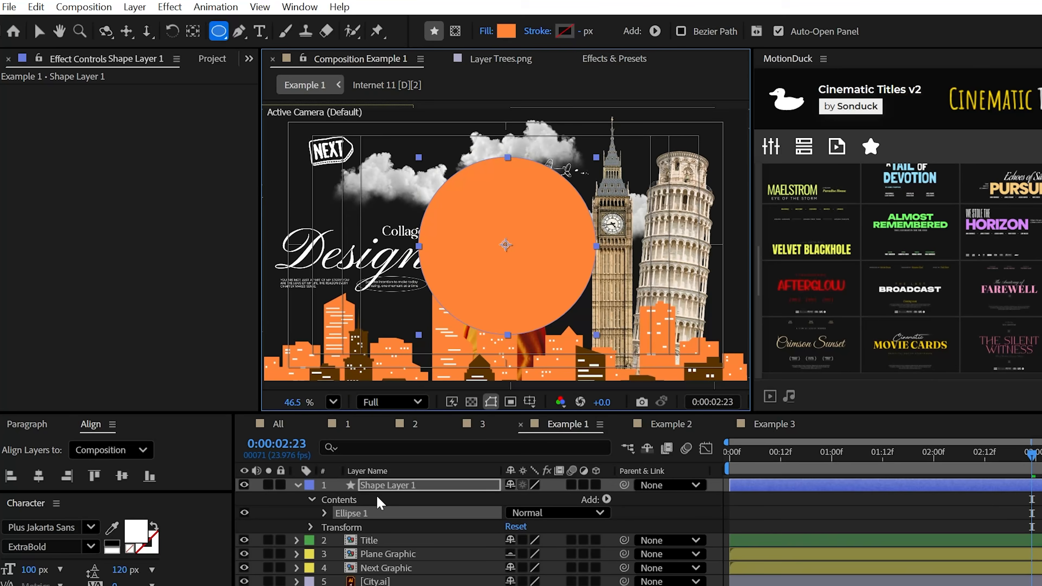
# - Place the orange circle layer beneath the clouds in Example 1 and strengthen its glow with a larger radius and an adjusted duplicate Glow effect
pyautogui.moveTo(378, 486); pyautogui.dragTo(377, 478)
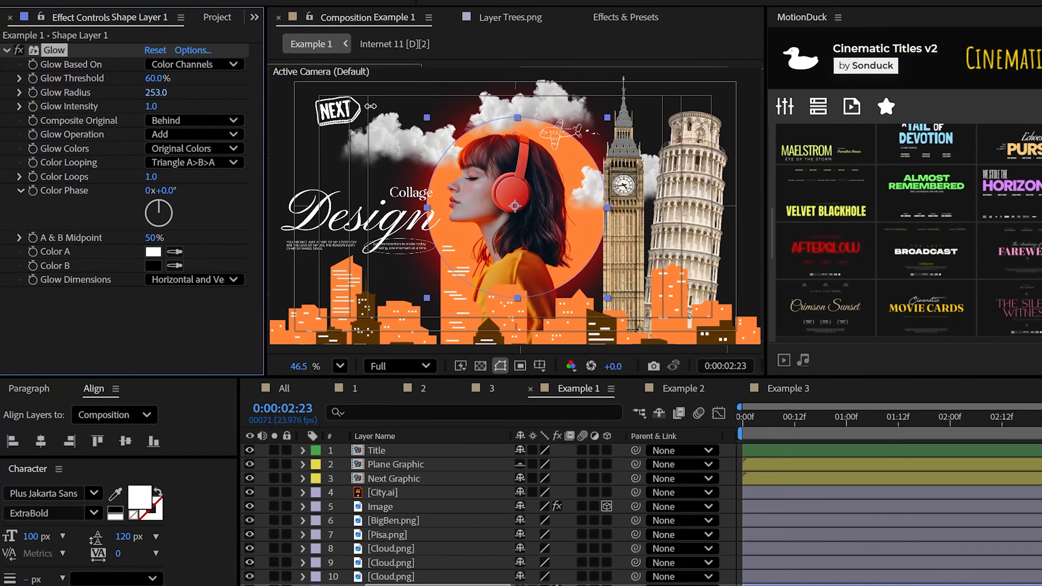
pyautogui.moveTo(371, 106); pyautogui.dragTo(412, 106)
pyautogui.hotkey('ctrl', 'd')
pyautogui.moveTo(158, 181); pyautogui.dragTo(56, 194)
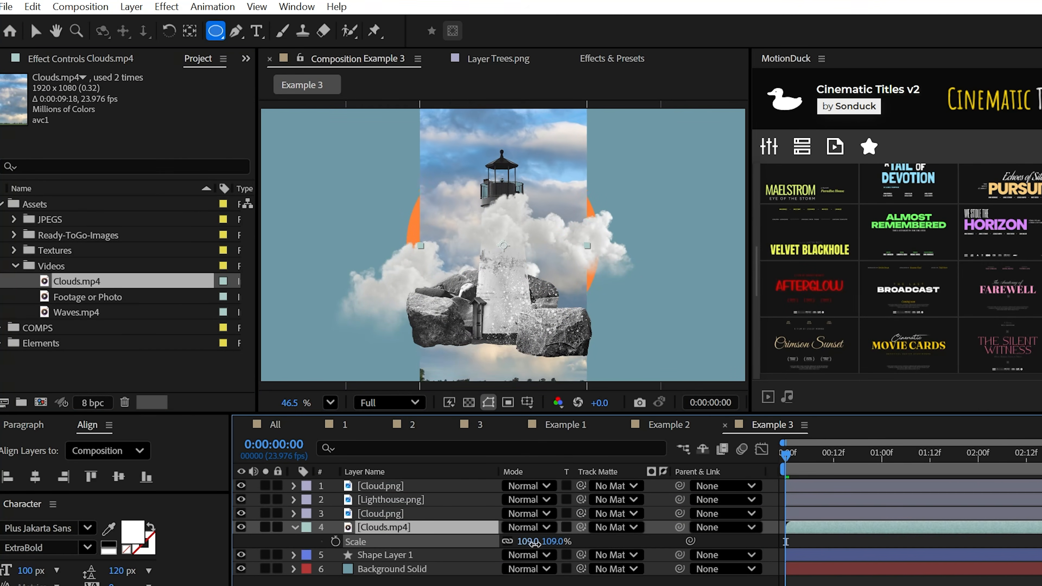
# - Scale the Clouds.mp4 layer in Example 3 to 139% and set Shape Layer 1 as its track matte
pyautogui.moveTo(533, 542); pyautogui.dragTo(549, 542)
pyautogui.click(610, 527)
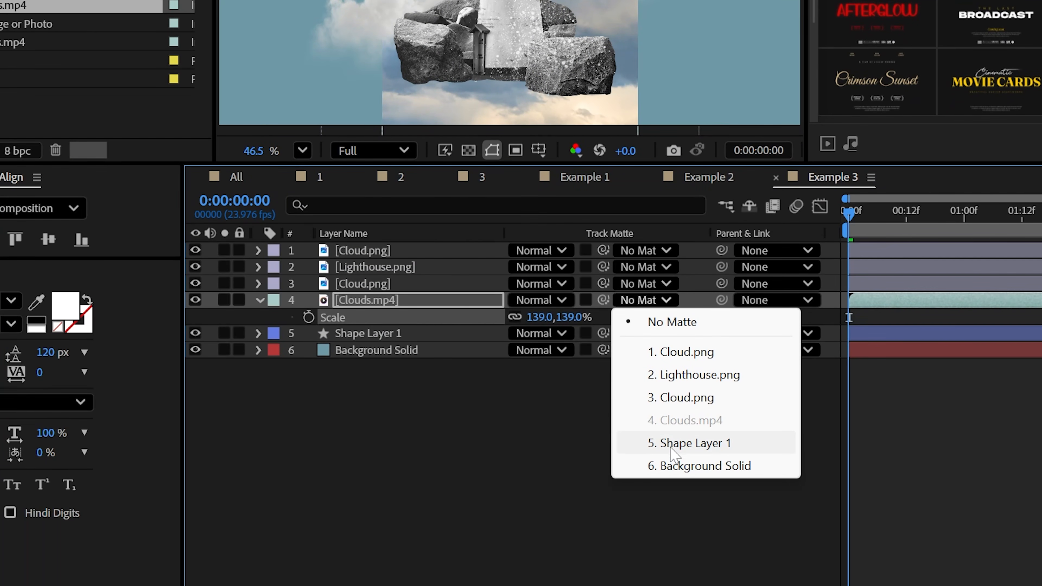
pyautogui.click(696, 543)
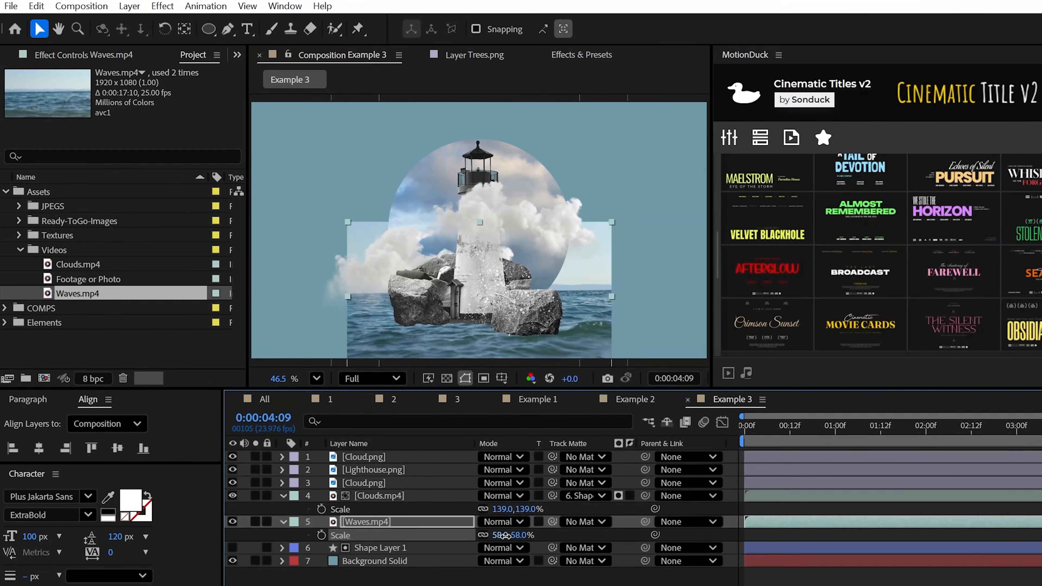
# - Draw a curved Pen tool mask on the Waves.mp4 layer, keeping only the water around the base of the rocks
pyautogui.press('g')
pyautogui.scroll(-1, 535, 287)
pyautogui.press('space')
pyautogui.moveTo(536, 287); pyautogui.dragTo(540, 227)
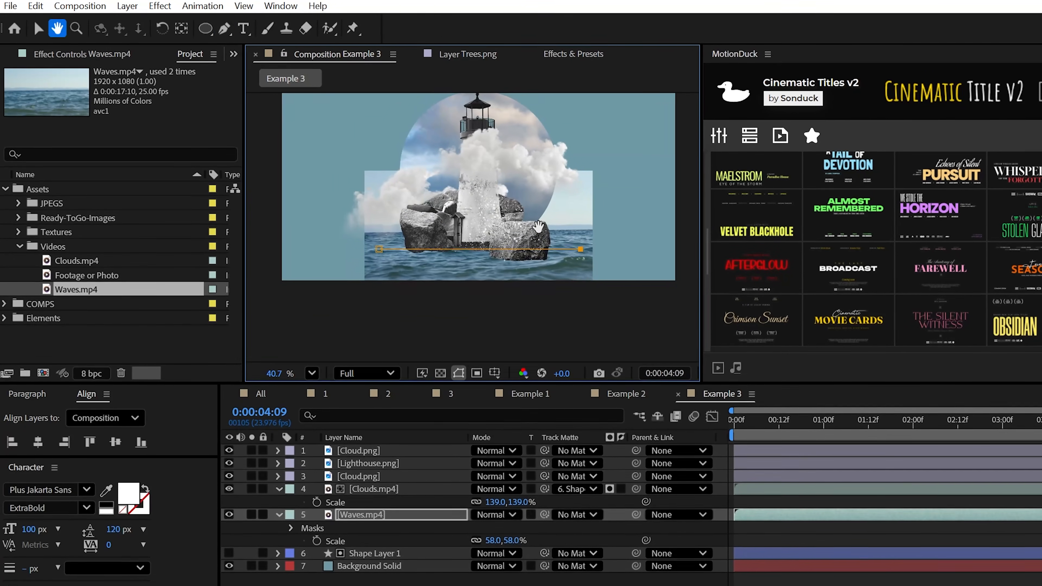
pyautogui.moveTo(399, 341); pyautogui.dragTo(430, 361)
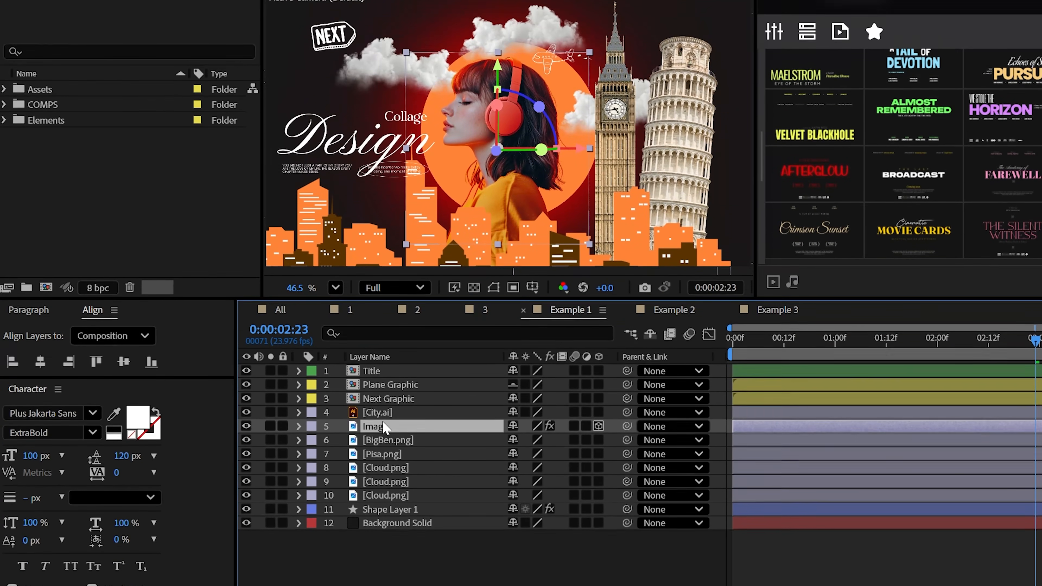
# - Add a Stroke layer style to the Image layer in Example 1, with color FFFFFF and a thicker outline
pyautogui.rightClick(384, 427)
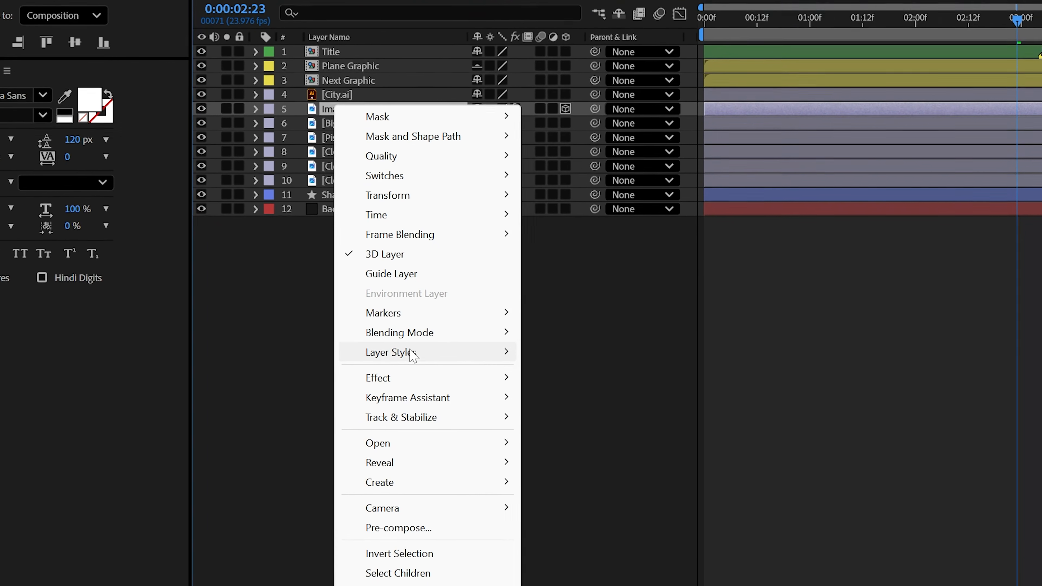
pyautogui.moveTo(448, 583)
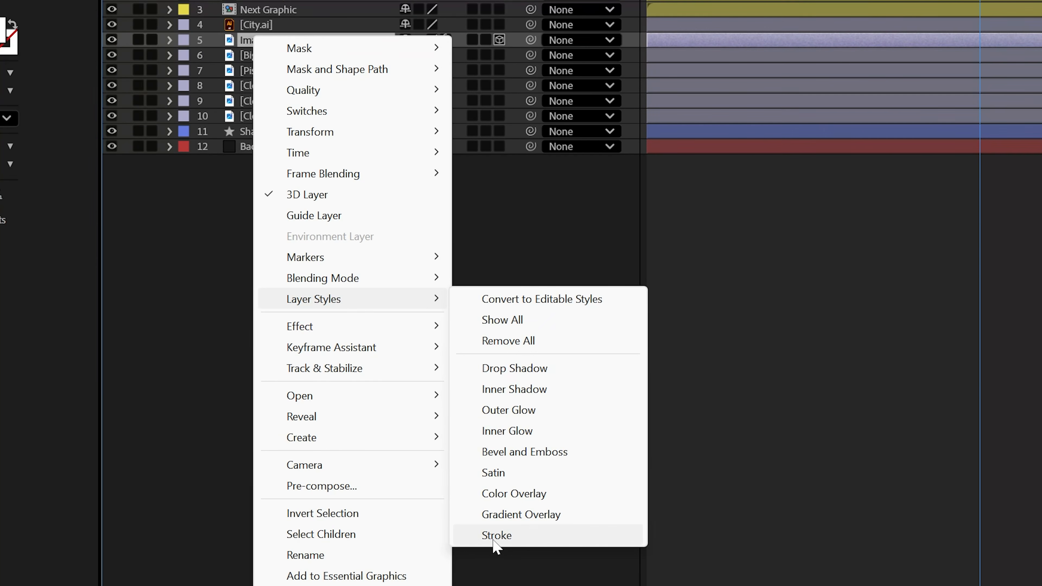
pyautogui.click(497, 535)
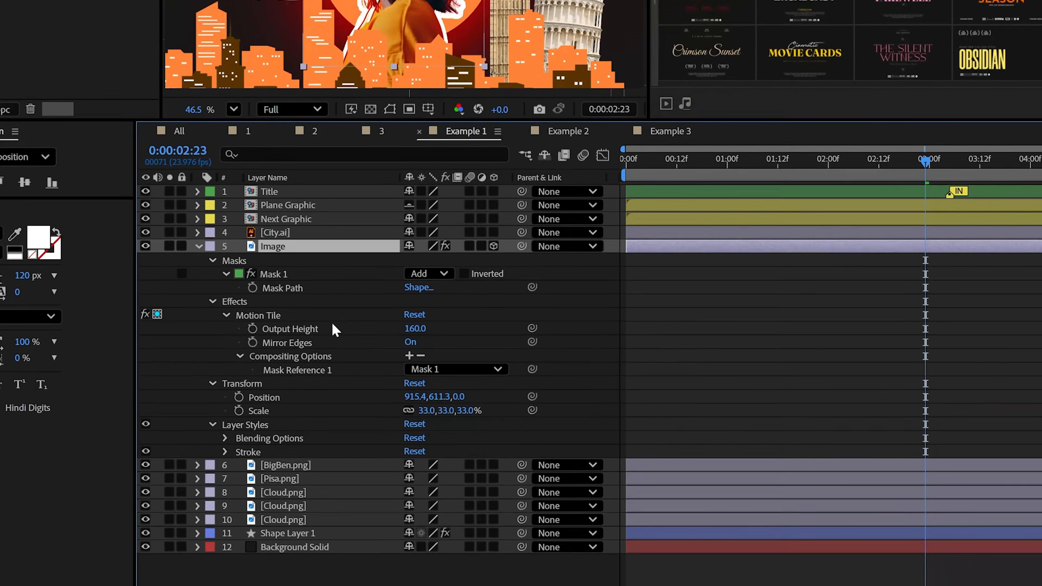
pyautogui.click(414, 498)
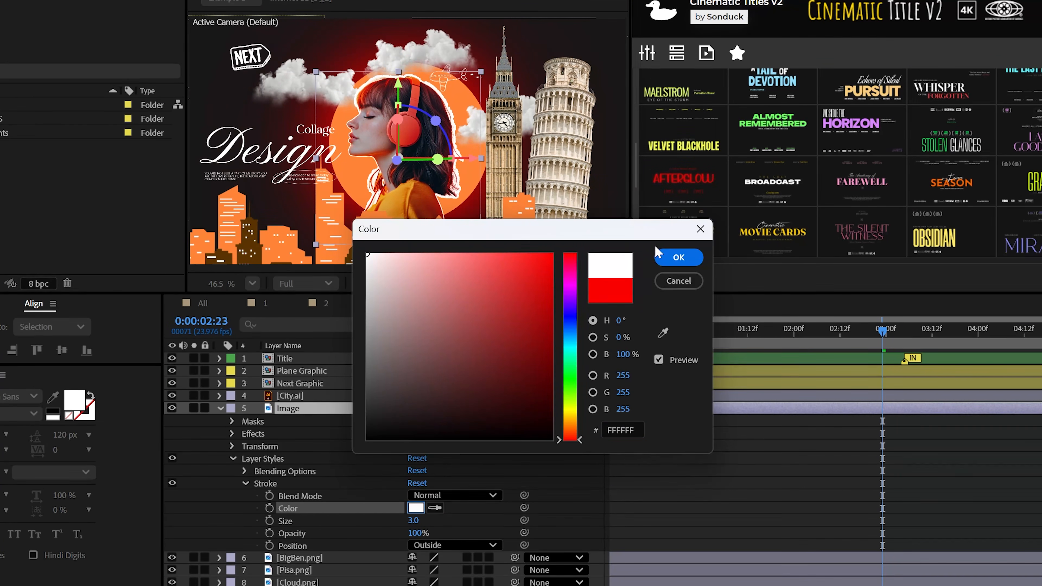
pyautogui.click(658, 256)
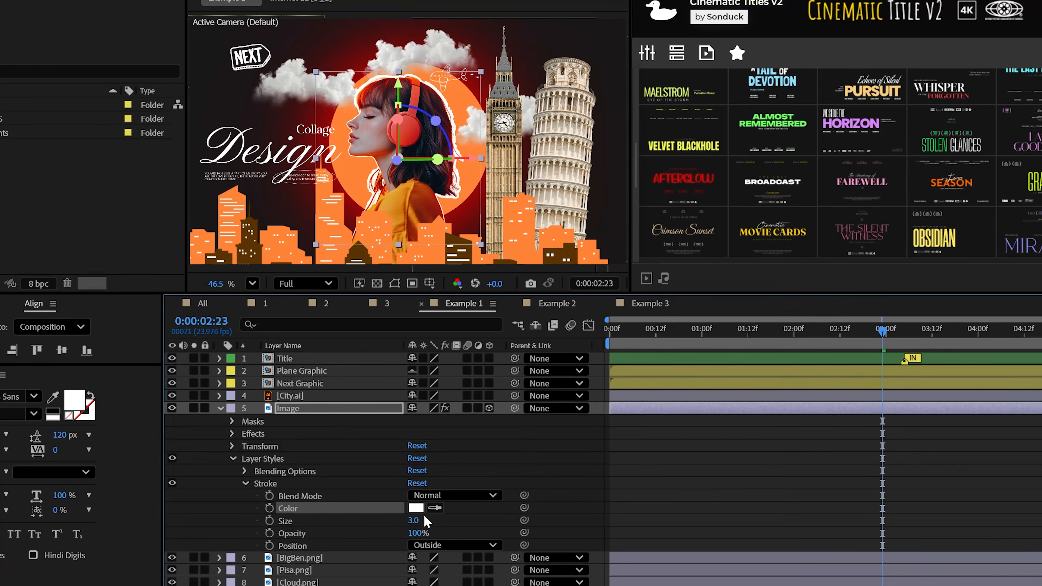
pyautogui.click(233, 459)
pyautogui.click(221, 408)
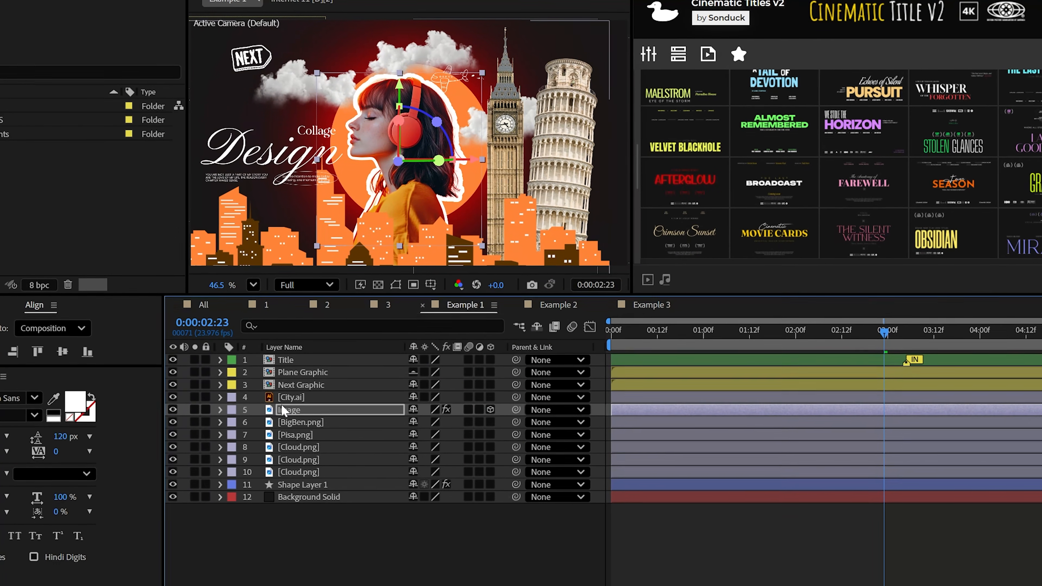
# - Paste the Image layer's stroke style onto the BigBen.png layer
pyautogui.click(290, 421)
pyautogui.hotkey('ctrl', 'v')
pyautogui.click(320, 471)
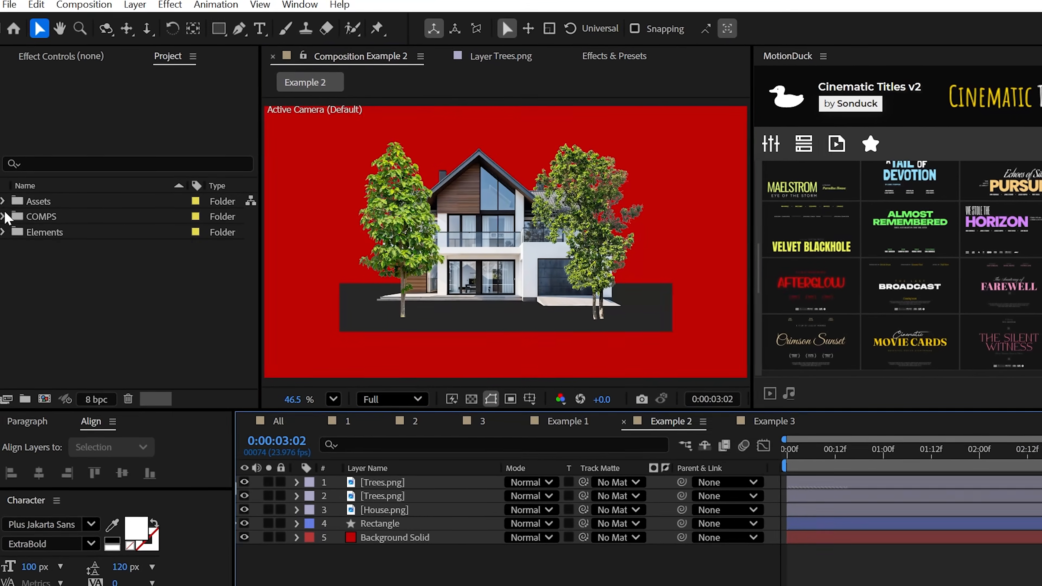
# - Preview Folded Paper.jpeg and paper_texture27, 28 and 29 from the Textures folder in Assets
pyautogui.click(3, 201)
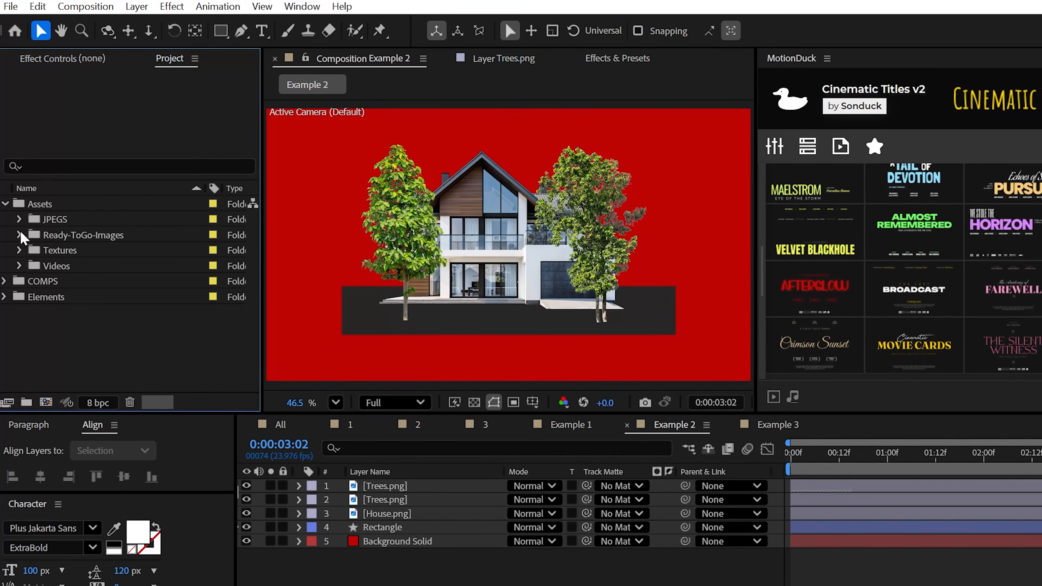
pyautogui.click(19, 250)
pyautogui.doubleClick(94, 267)
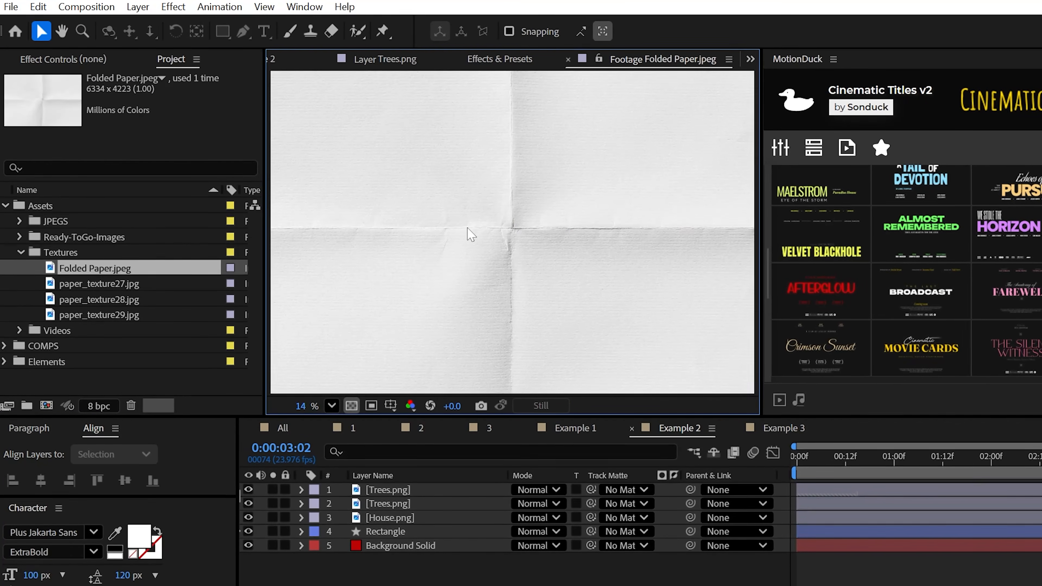
pyautogui.doubleClick(109, 285)
pyautogui.doubleClick(107, 300)
pyautogui.doubleClick(111, 316)
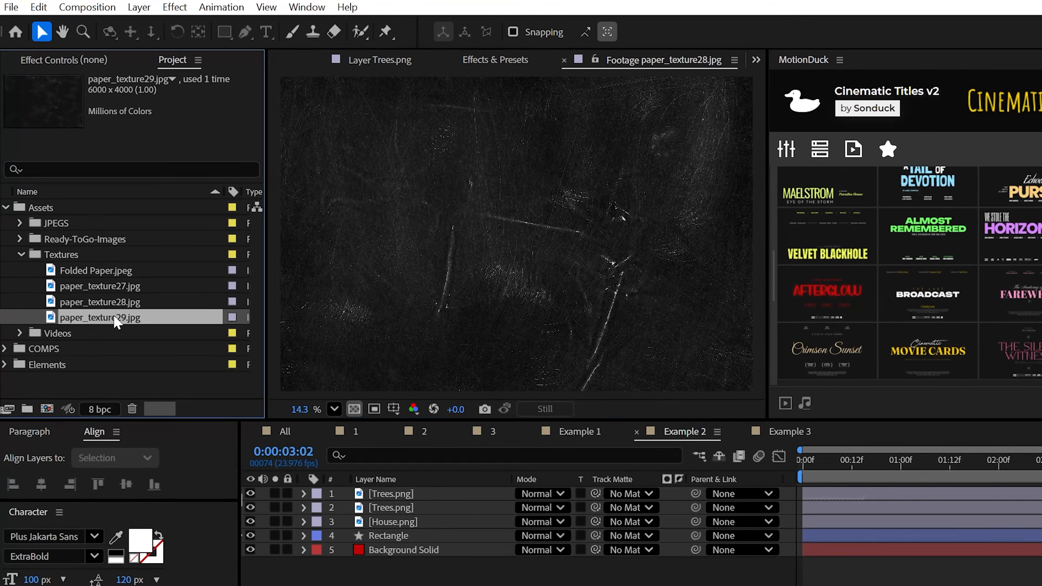
# - Add Folded Paper.jpeg directly above the Background Solid in Example 2 and apply a Tint effect that maps white to red
pyautogui.moveTo(97, 271); pyautogui.dragTo(407, 543)
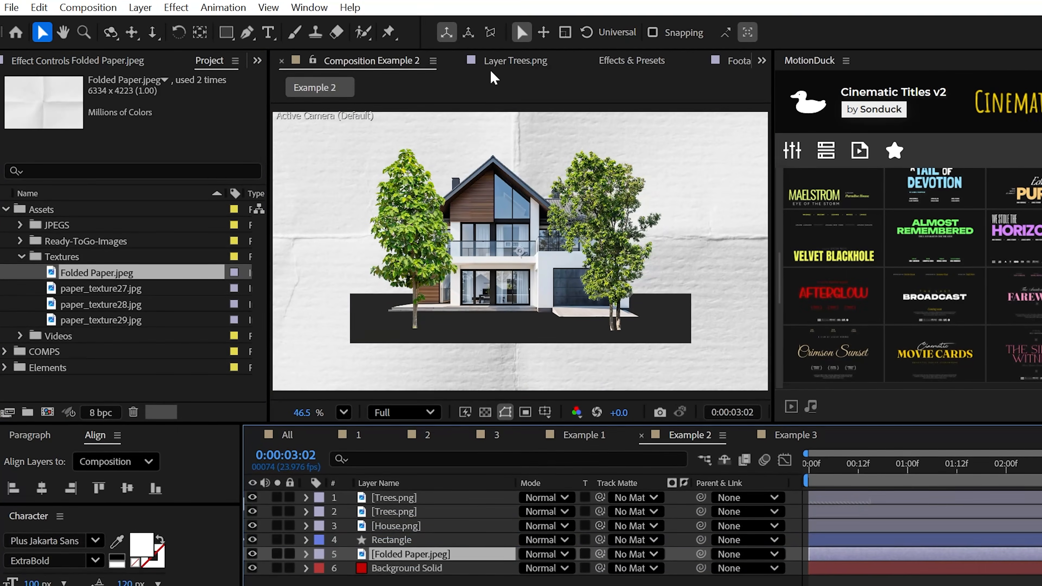
pyautogui.click(631, 60)
pyautogui.click(452, 81)
pyautogui.write('Tint')
pyautogui.moveTo(338, 155); pyautogui.dragTo(327, 210)
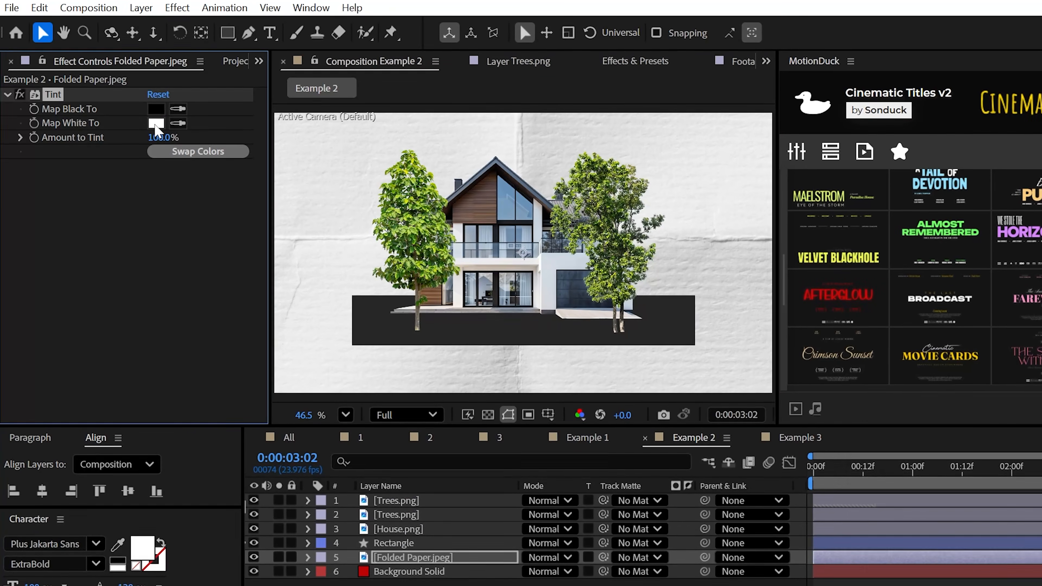
pyautogui.click(155, 123)
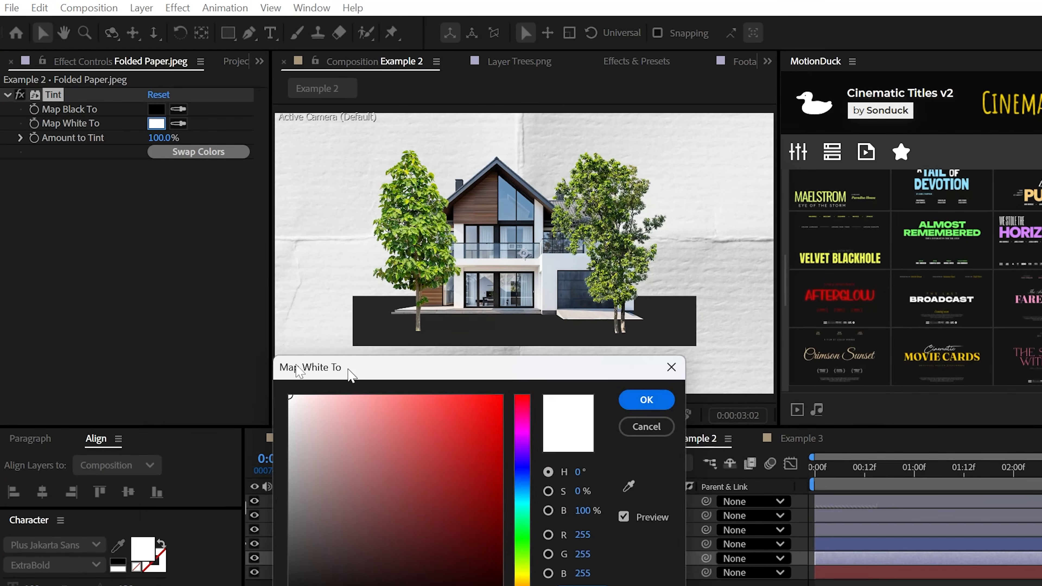
pyautogui.click(391, 405)
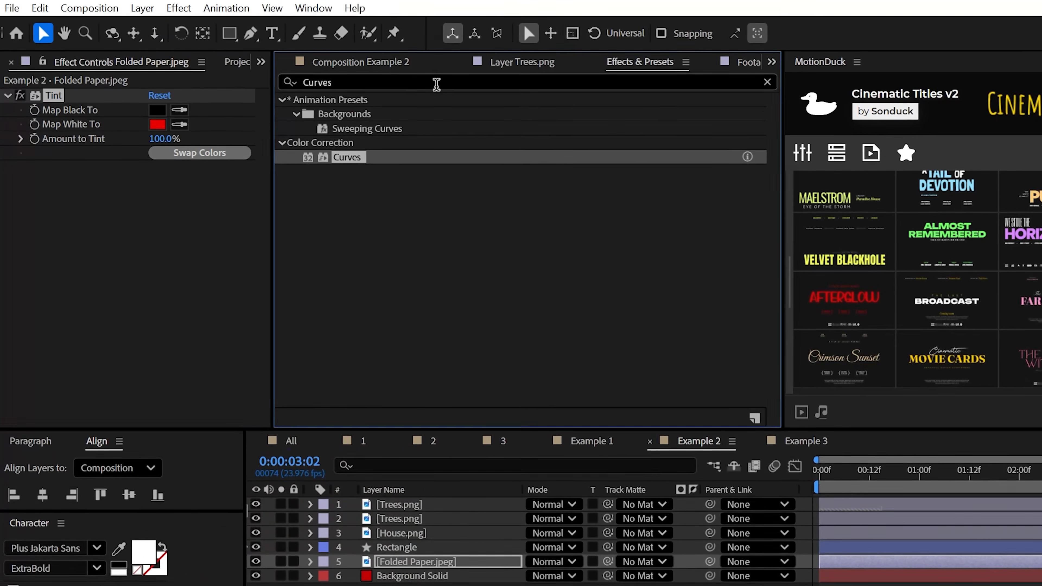
# - Apply the Curves effect to Folded Paper.jpeg and adjust the end points of the RGB curve for stronger contrast
pyautogui.write('Curve')
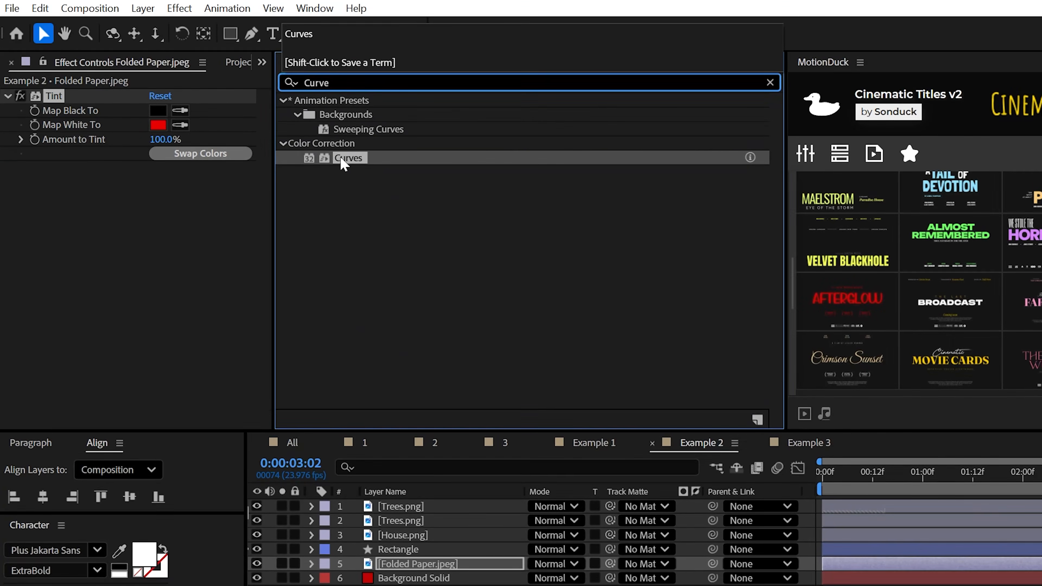
pyautogui.doubleClick(348, 158)
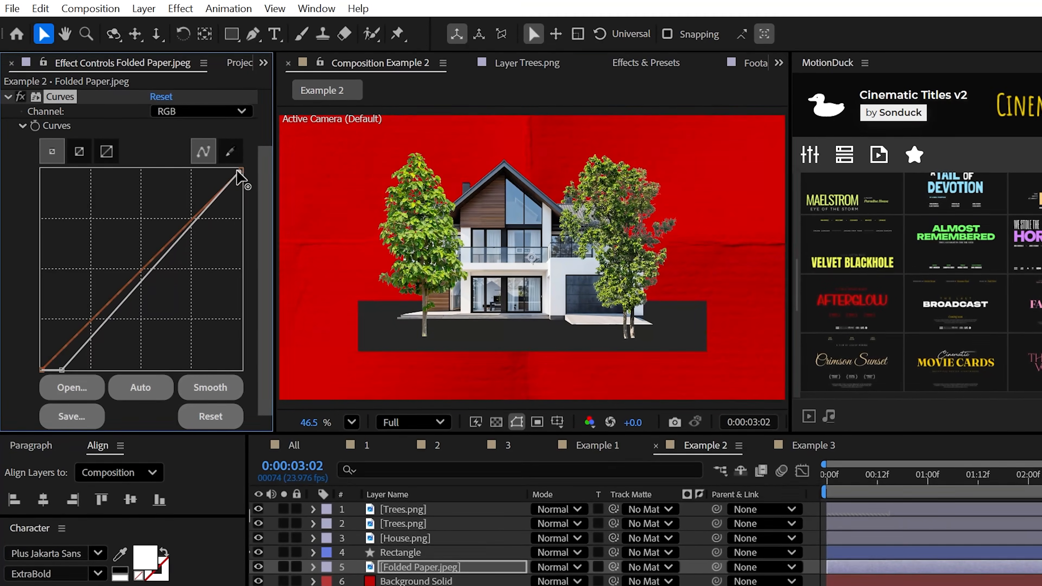
pyautogui.moveTo(240, 176); pyautogui.dragTo(258, 202)
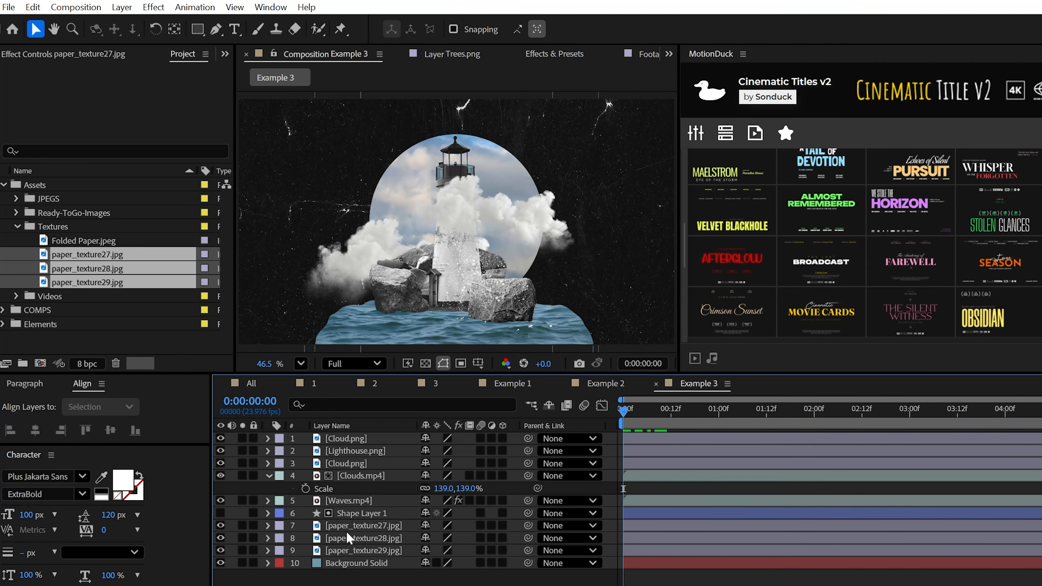
# - Trim the paper_texture27, 28 and 29 layers in Example 3 into consecutive clips of four frames each, ending at frame 12
pyautogui.click(347, 529)
pyautogui.press('=')
pyautogui.press('=')
pyautogui.moveTo(623, 412); pyautogui.dragTo(687, 414)
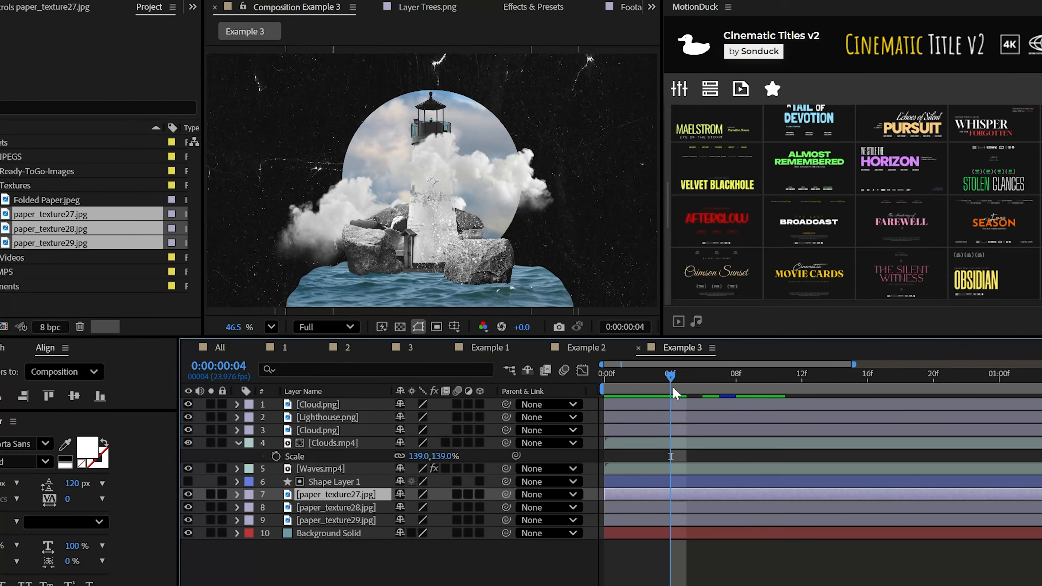
pyautogui.hotkey('alt', ']')
pyautogui.moveTo(622, 539); pyautogui.dragTo(687, 539)
pyautogui.moveTo(720, 415); pyautogui.dragTo(751, 416)
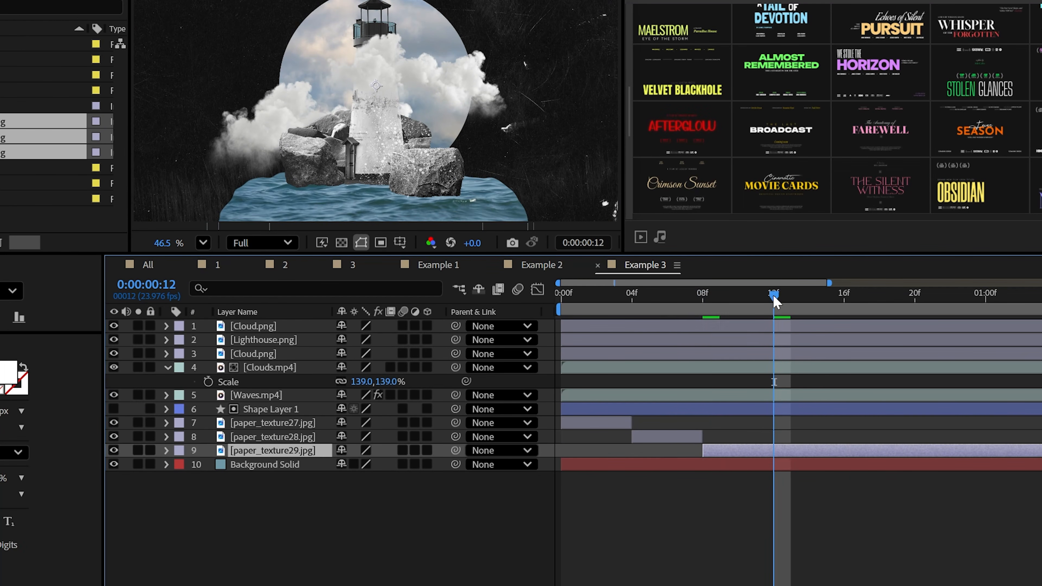
pyautogui.hotkey('alt', ']')
# - Duplicate the three texture clips and then the resulting six, placing each set of copies directly after the previous clips
pyautogui.click(270, 423)
pyautogui.keyDown('shift'); pyautogui.click(273, 451); pyautogui.keyUp('shift')
pyautogui.hotkey('ctrl', 'd')
pyautogui.moveTo(595, 464); pyautogui.dragTo(808, 464)
pyautogui.keyDown('shift'); pyautogui.click(277, 423); pyautogui.keyUp('shift')
pyautogui.hotkey('ctrl', 'd')
pyautogui.moveTo(595, 506); pyautogui.dragTo(1020, 505)
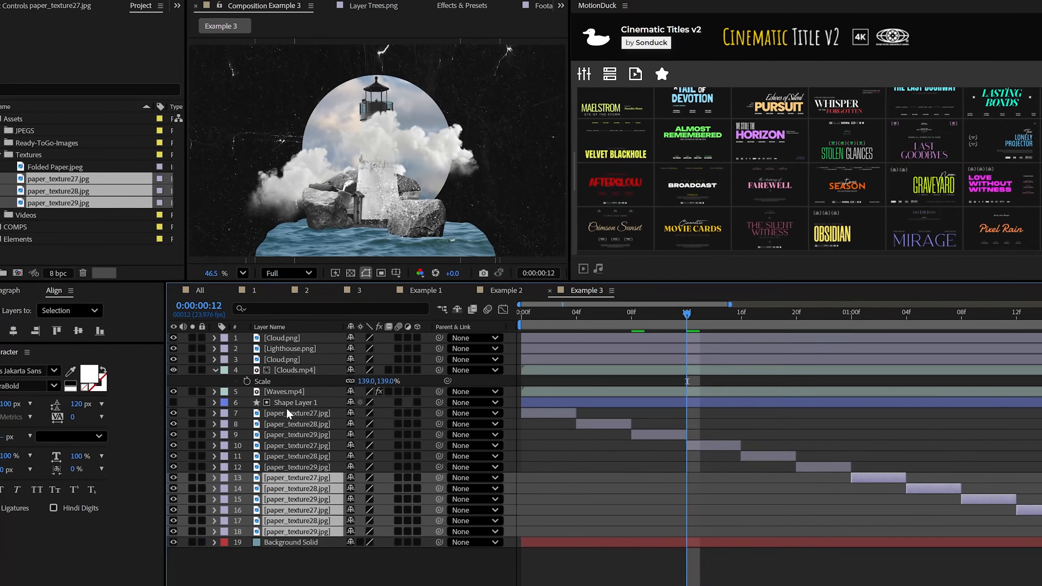
# - Duplicate all twelve texture clips and place the copies directly after the existing sequence
pyautogui.keyDown('shift'); pyautogui.click(287, 412); pyautogui.keyUp('shift')
pyautogui.hotkey('ctrl', 'd')
pyautogui.moveTo(466, 487); pyautogui.dragTo(1021, 487)
pyautogui.press('-')
pyautogui.press('-')
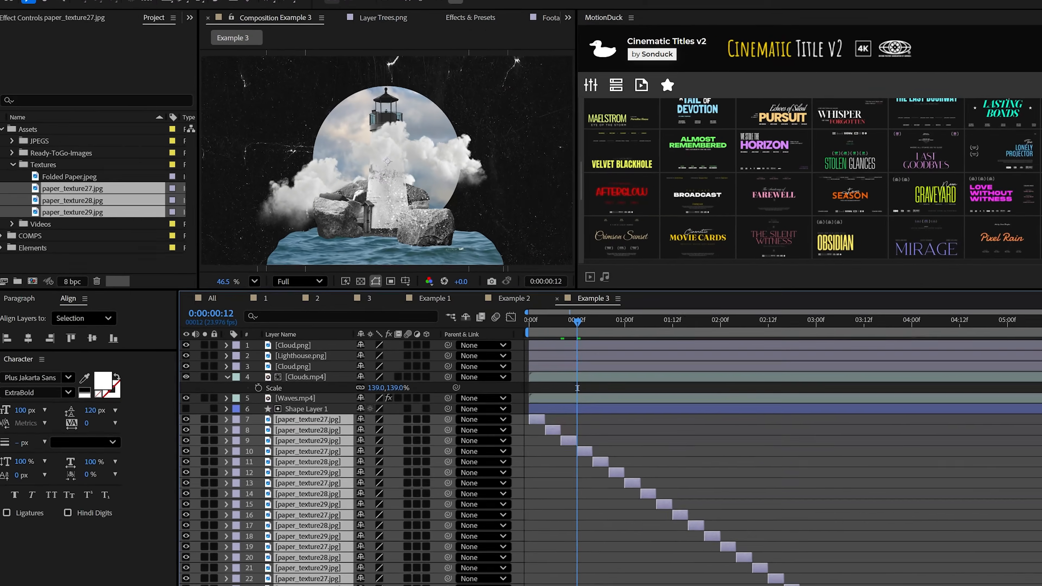
# - Pre-compose the sequenced paper texture layers as Texture and set the new layer's blending mode to Screen
pyautogui.click(78, 6)
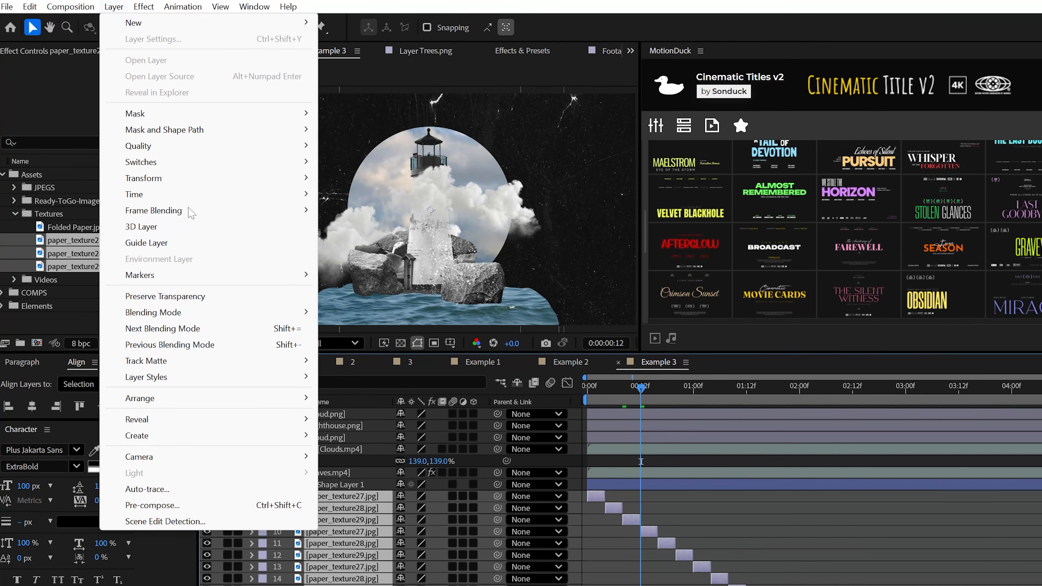
pyautogui.write('Texture')
pyautogui.press('Return')
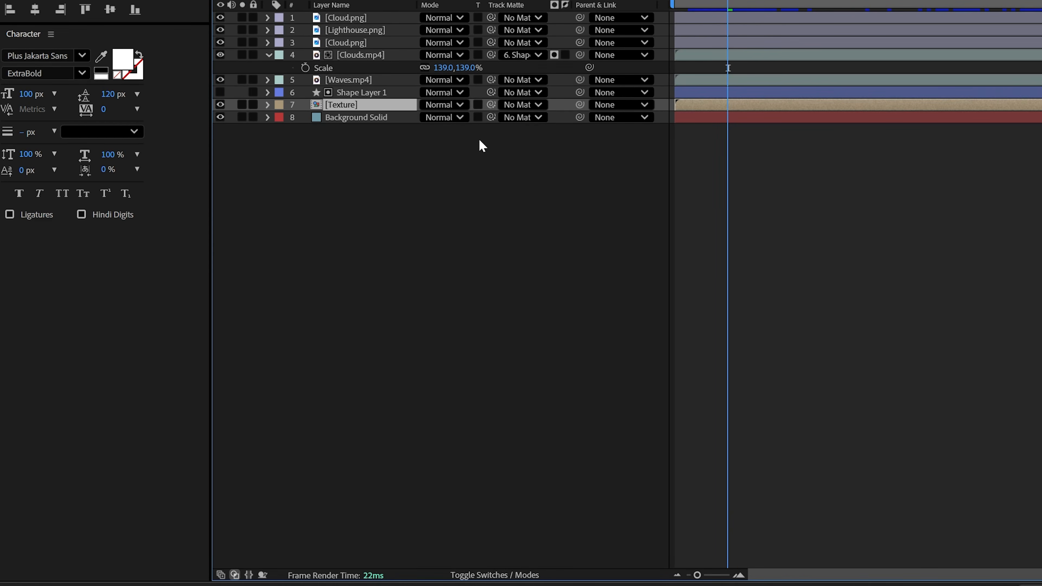
pyautogui.click(439, 105)
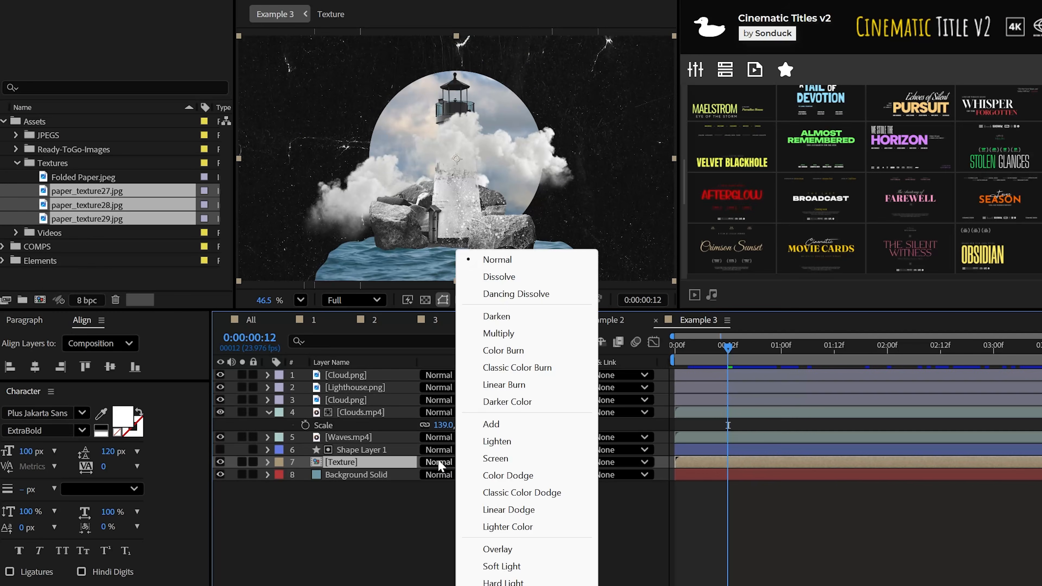
pyautogui.click(497, 458)
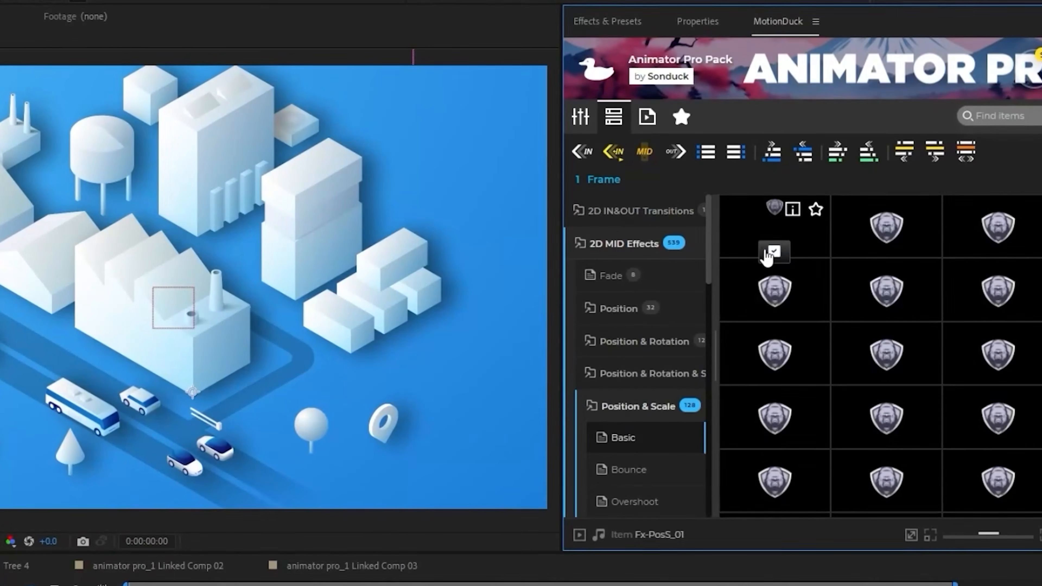
# - Apply the Fx-PosS_01 preset from Animator Pro Pack and a basic Opacity & Scale & Tracking preset from Typography Pro to the selected text
pyautogui.click(765, 255)
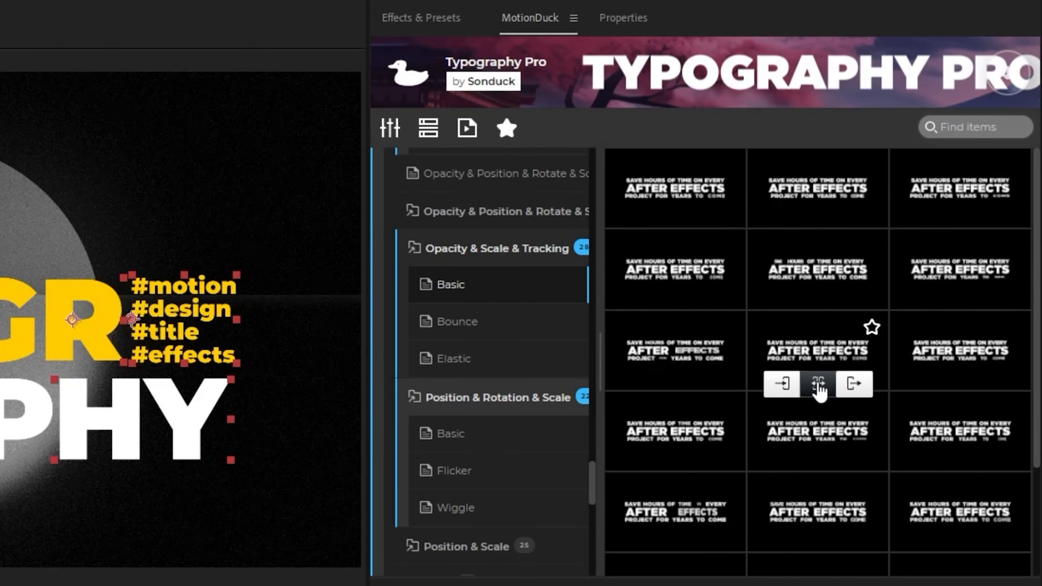
pyautogui.click(819, 386)
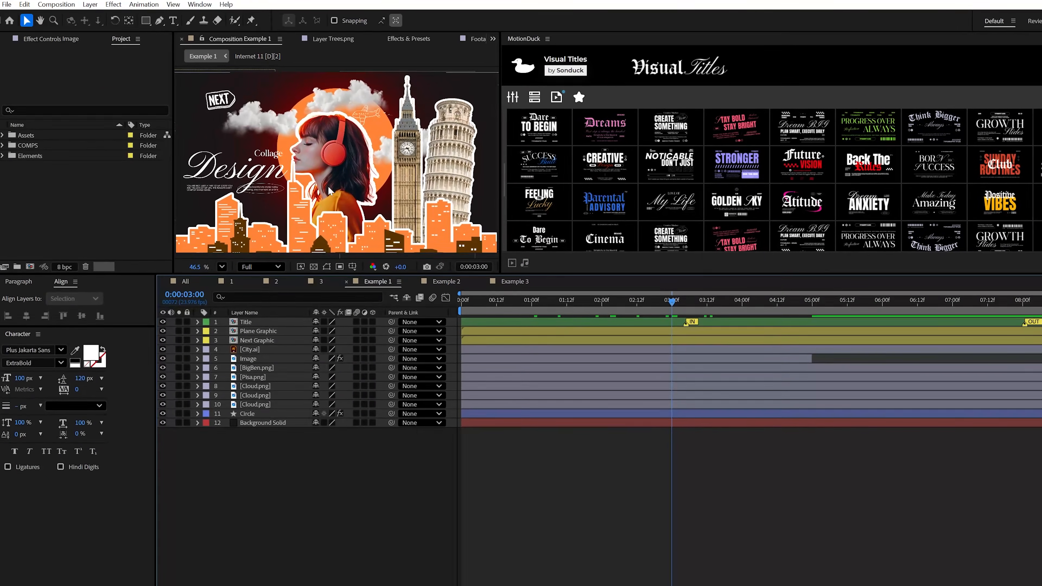
pyautogui.click(749, 299)
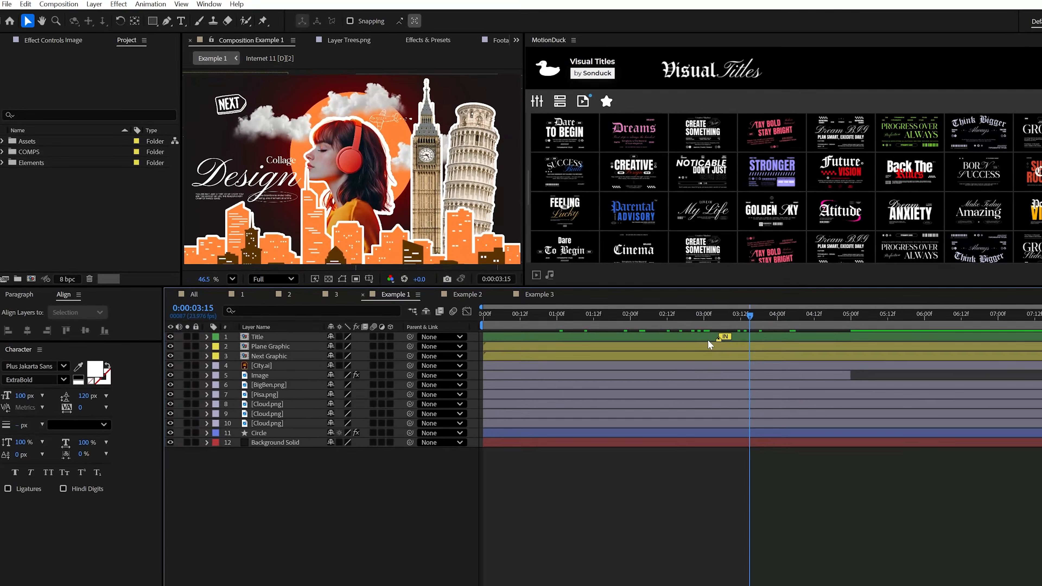
pyautogui.click(464, 291)
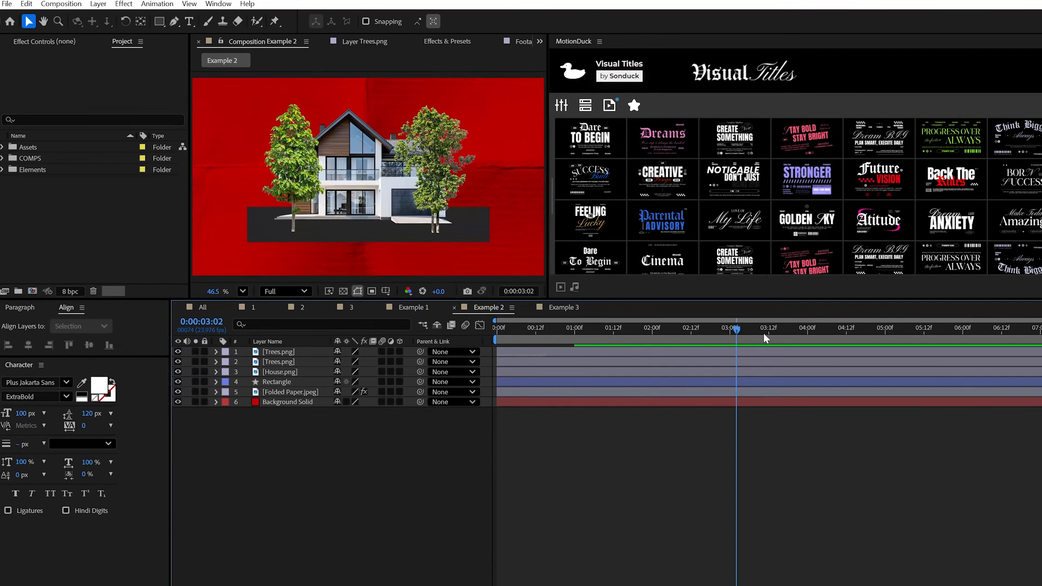
pyautogui.click(558, 303)
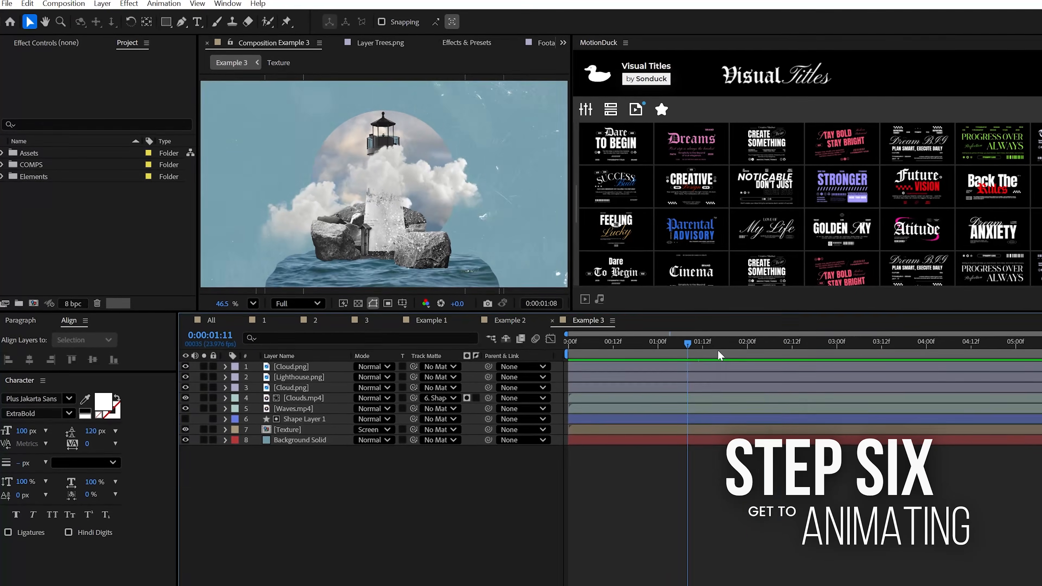
# - Keyframe the Circle layer's scale in Example 1 so it grows from nothing over the first second
pyautogui.click(426, 317)
pyautogui.click(540, 356)
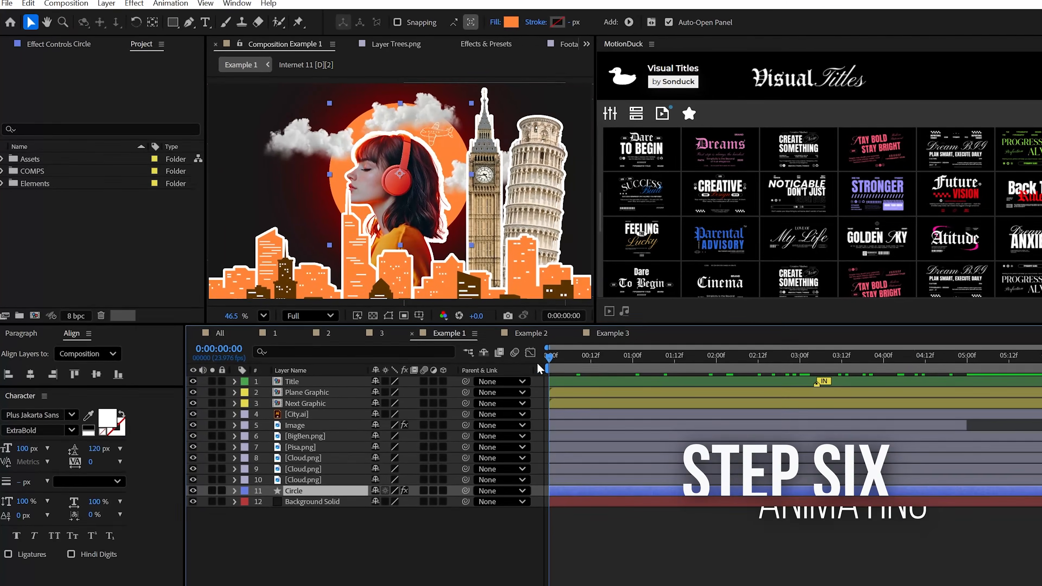
pyautogui.press('s')
pyautogui.click(264, 497)
pyautogui.moveTo(543, 497); pyautogui.dragTo(629, 497)
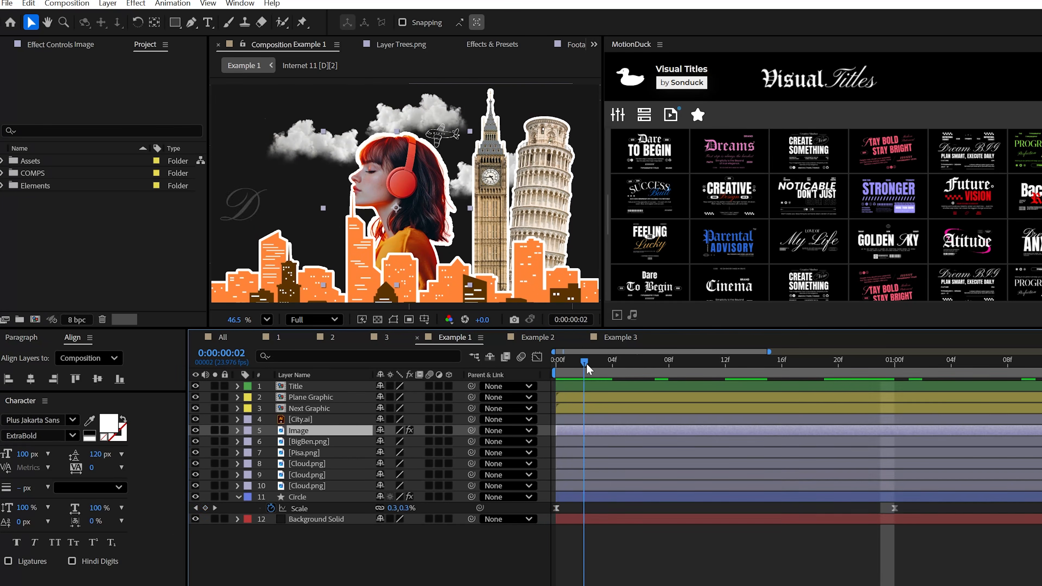
# - Keyframe the Image layer's position so the woman rises into place over the first second
pyautogui.click(237, 430)
pyautogui.click(249, 464)
pyautogui.click(271, 486)
pyautogui.moveTo(556, 486); pyautogui.dragTo(894, 487)
pyautogui.moveTo(408, 486); pyautogui.dragTo(817, 487)
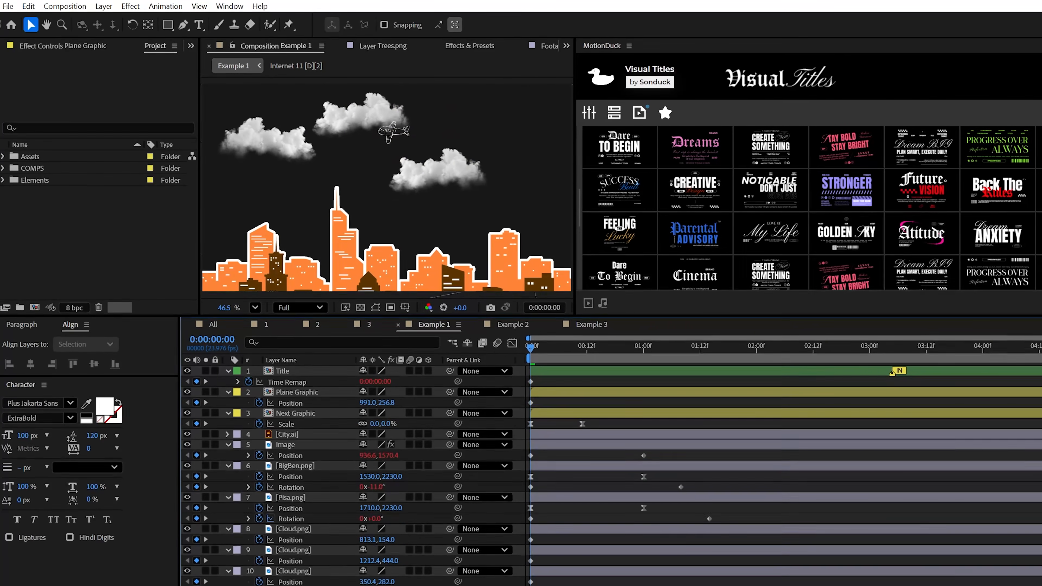
# - Move BigBen.png's anchor point to the tower's base and keyframe rotations at 1 second: 7° for BigBen.png and -11° for Pisa.png
pyautogui.click(226, 474)
pyautogui.click(284, 422)
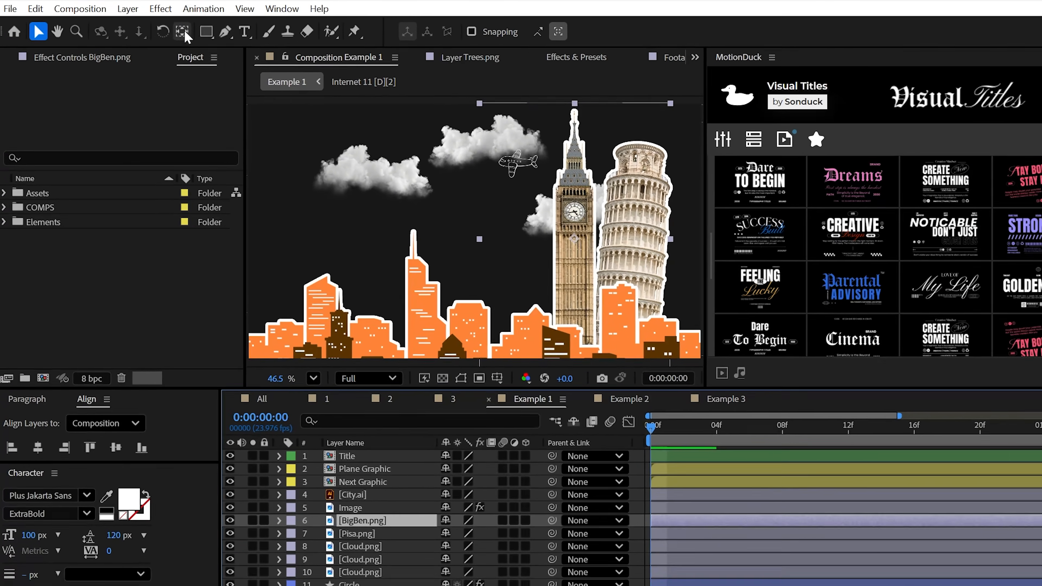
pyautogui.click(147, 25)
pyautogui.moveTo(616, 255); pyautogui.dragTo(617, 385)
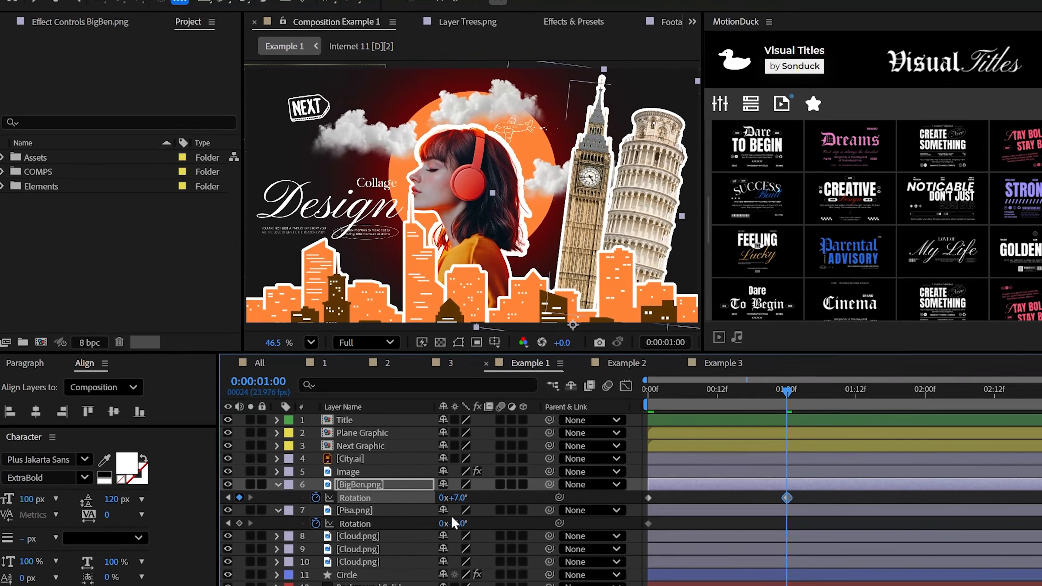
pyautogui.moveTo(456, 523); pyautogui.dragTo(448, 523)
pyautogui.click(573, 520)
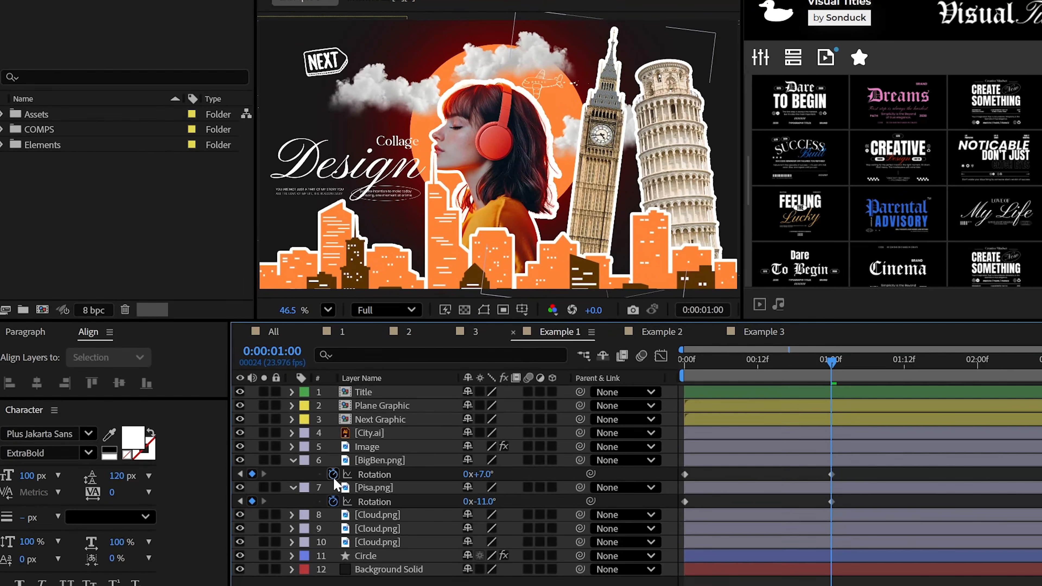
# - Add a loopOut("pingpong") expression to the rotation of the BigBen.png and Pisa.png layers
pyautogui.keyDown('alt'); pyautogui.click(327, 482); pyautogui.keyUp('alt')
pyautogui.write('l')
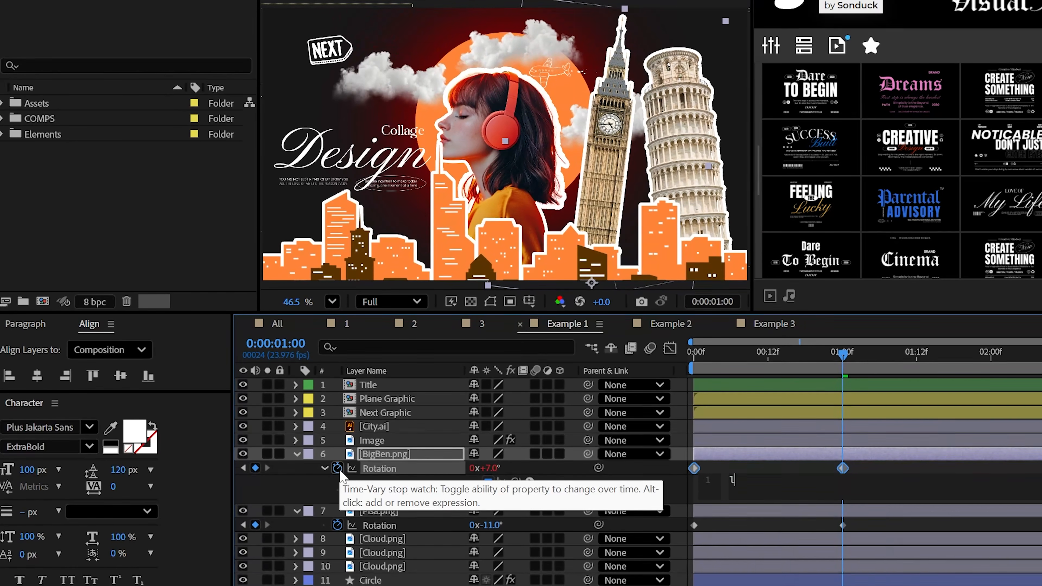
pyautogui.write('oopOut("pingpong')
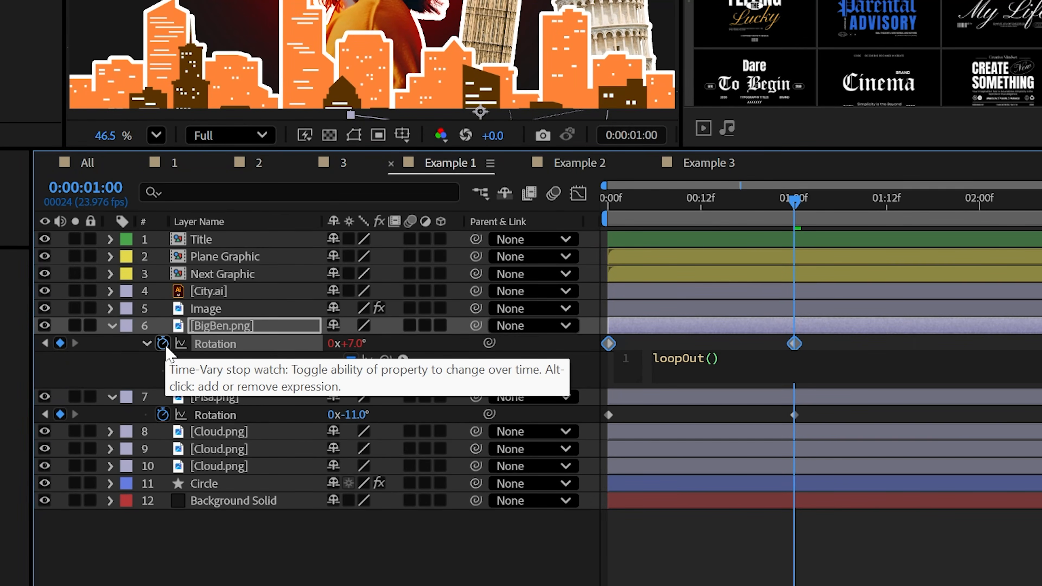
pyautogui.keyDown('alt'); pyautogui.click(163, 414); pyautogui.keyUp('alt')
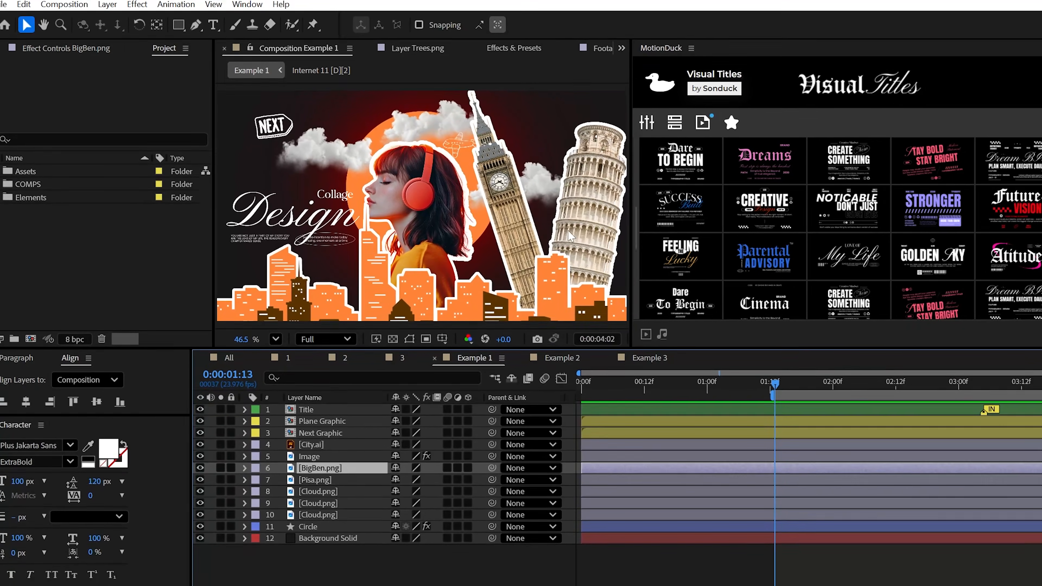
# - Add the expression wiggle(1,50) to the Image layer's position and preview the animation
pyautogui.click(312, 465)
pyautogui.press('p')
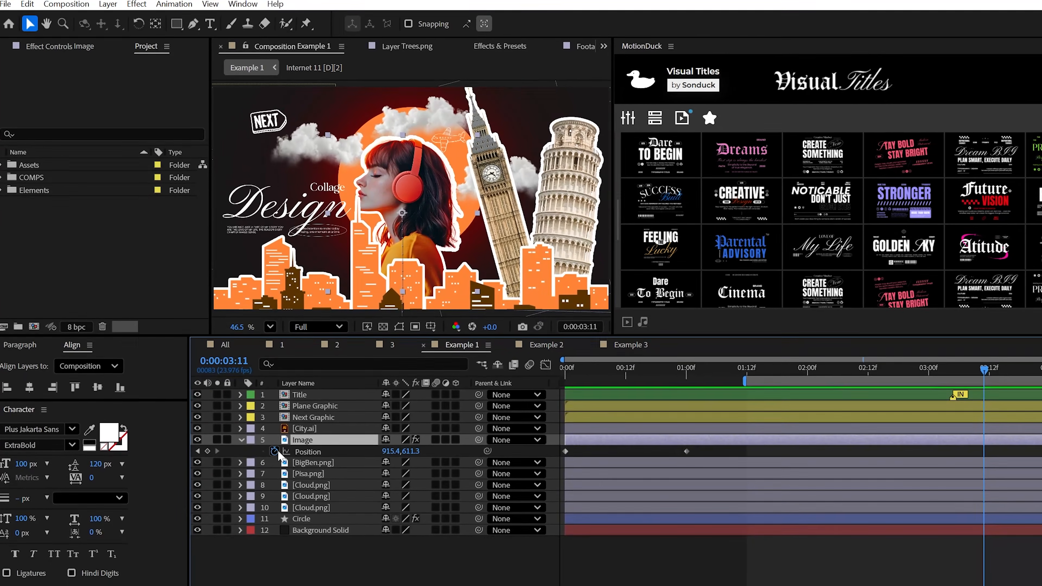
pyautogui.keyDown('alt'); pyautogui.click(283, 476); pyautogui.keyUp('alt')
pyautogui.write('wiggle(1,50')
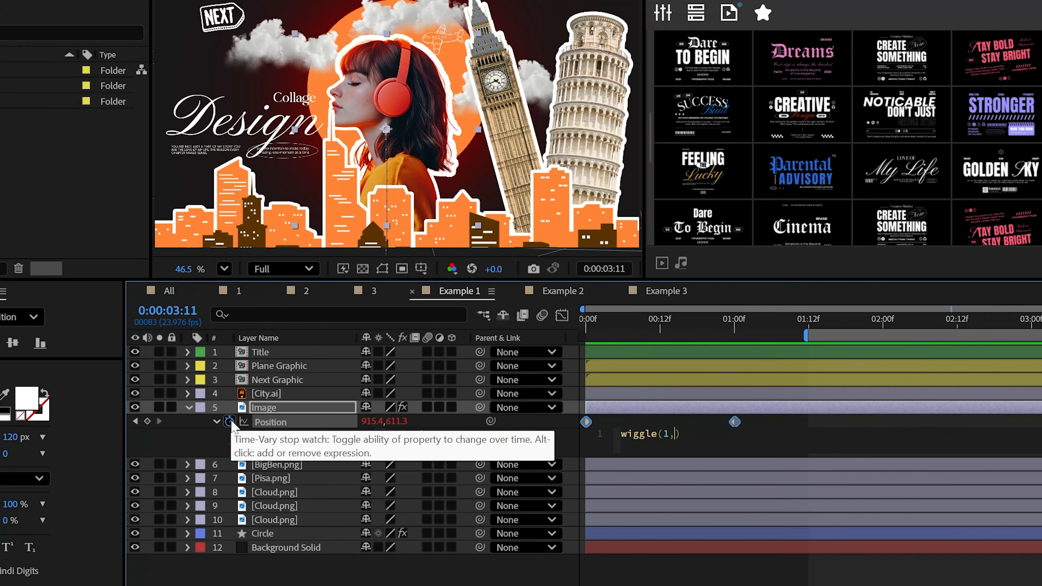
pyautogui.press('space')
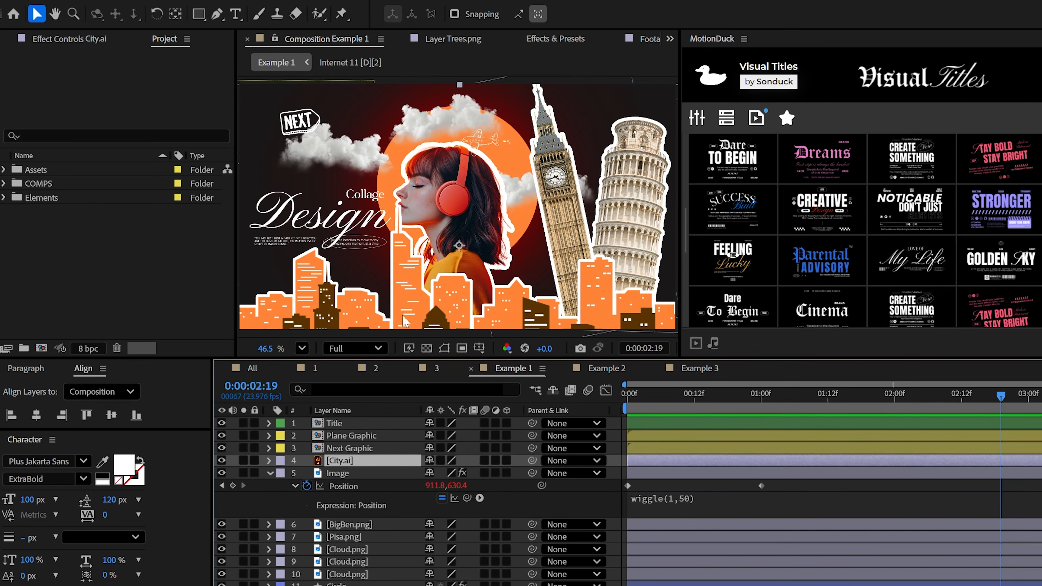
# - Apply Motion Tile to City.ai with Output Width 150 and start keyframing Tile Center at the first frame
pyautogui.click(555, 38)
pyautogui.click(335, 59)
pyautogui.write('Motion til')
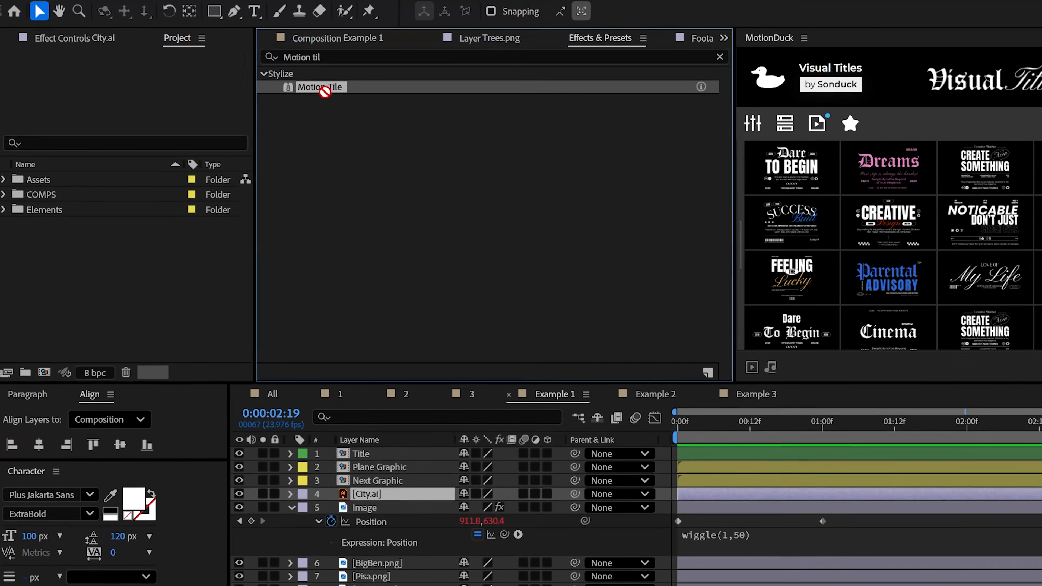
pyautogui.moveTo(376, 507); pyautogui.dragTo(376, 502)
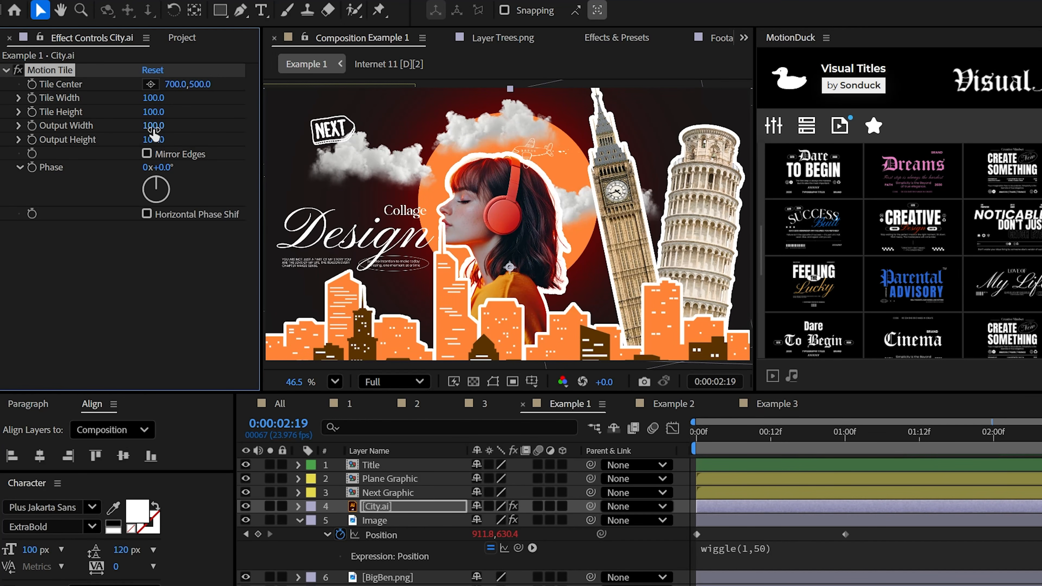
pyautogui.press('Home')
pyautogui.click(31, 84)
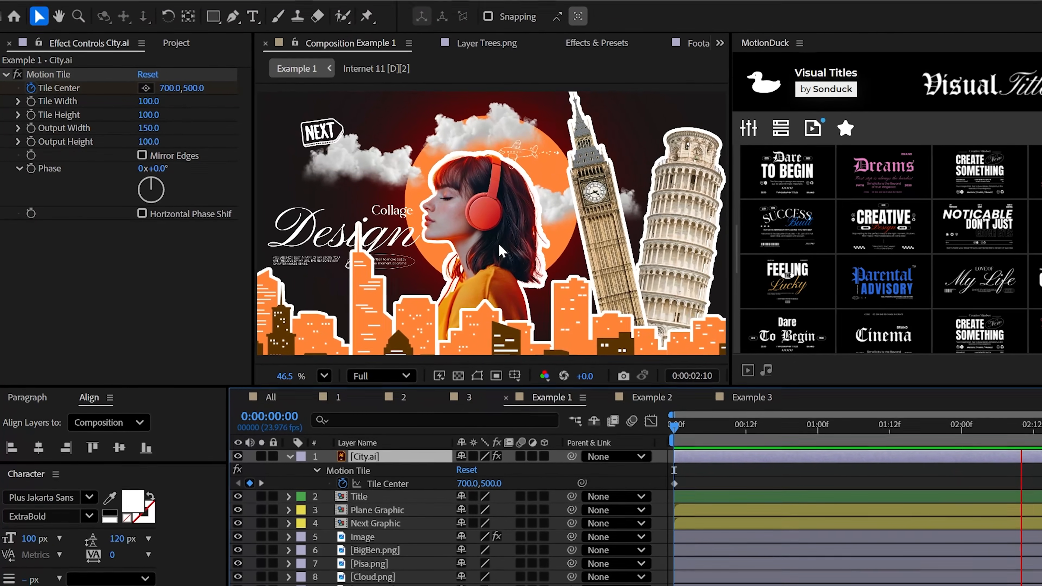
# - Place three puppet pins on the green tree in Example 2, at the trunk's base, the crown's base and the treetop
pyautogui.click(652, 397)
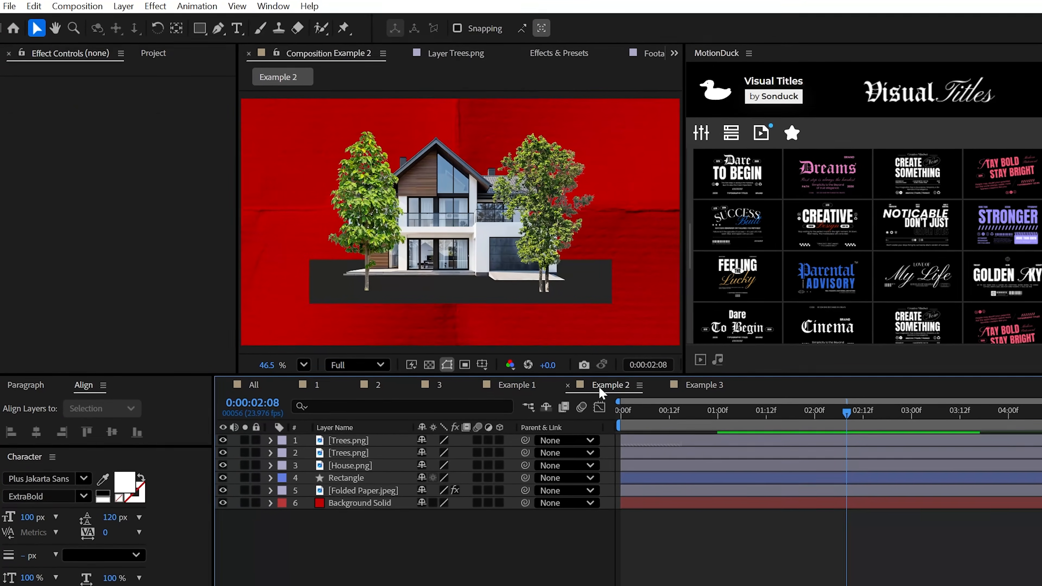
pyautogui.click(349, 440)
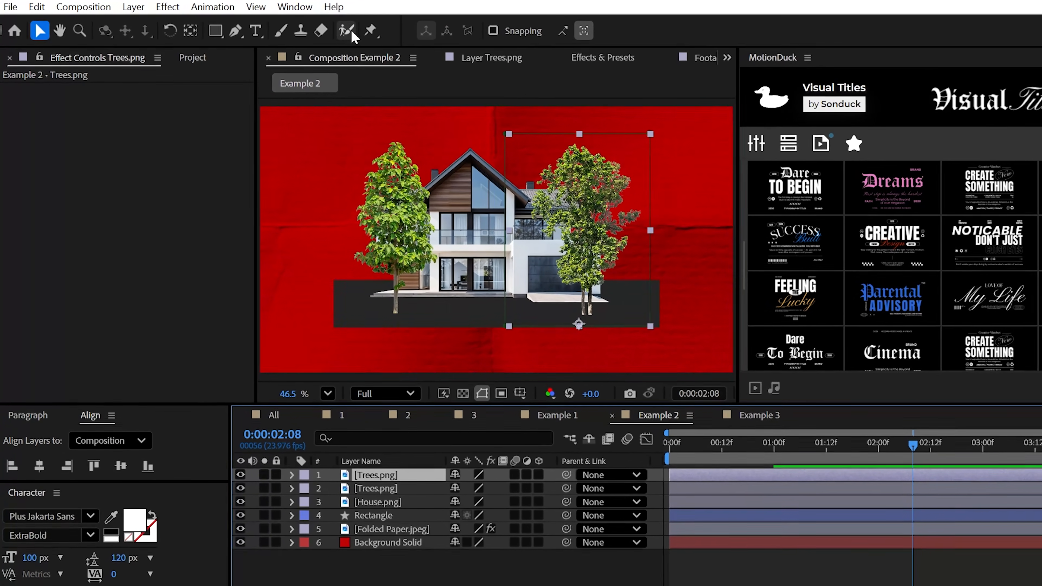
pyautogui.click(370, 33)
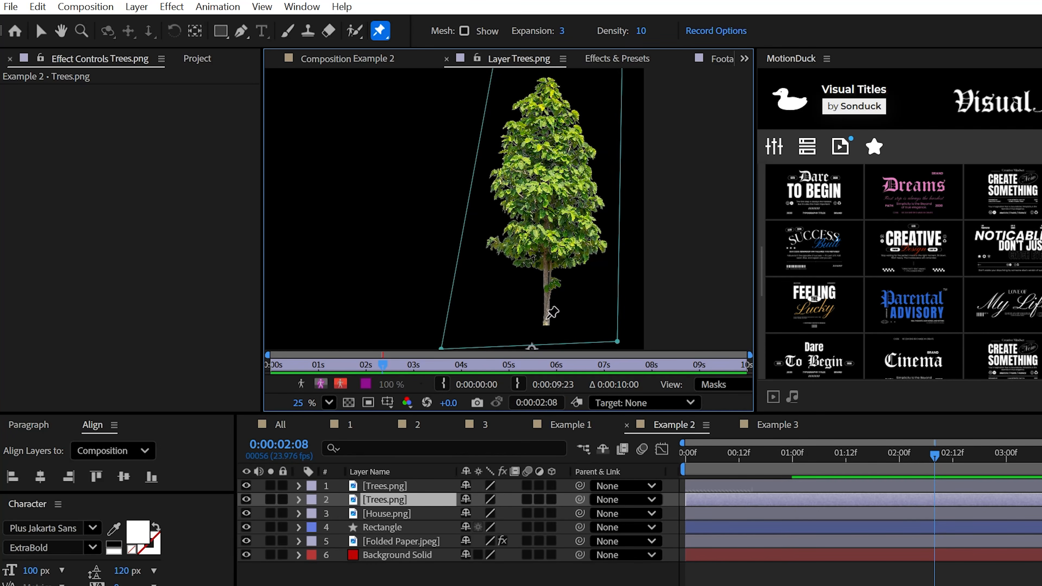
pyautogui.press('u')
pyautogui.press('Home')
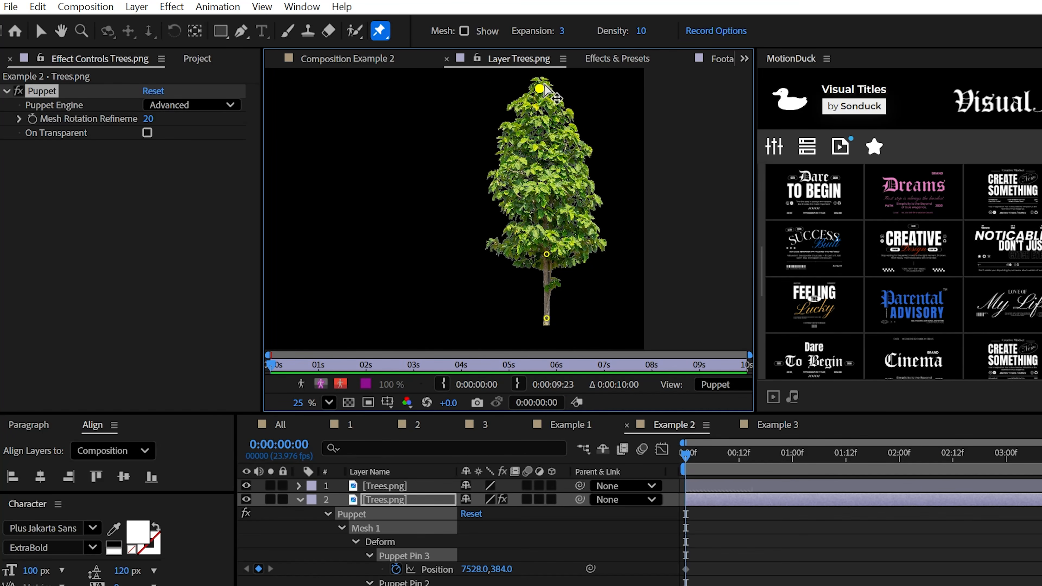
# - Keyframe the treetop puppet pin at 7652, 424 at 1 second and add a loop expression to its position
pyautogui.click(791, 462)
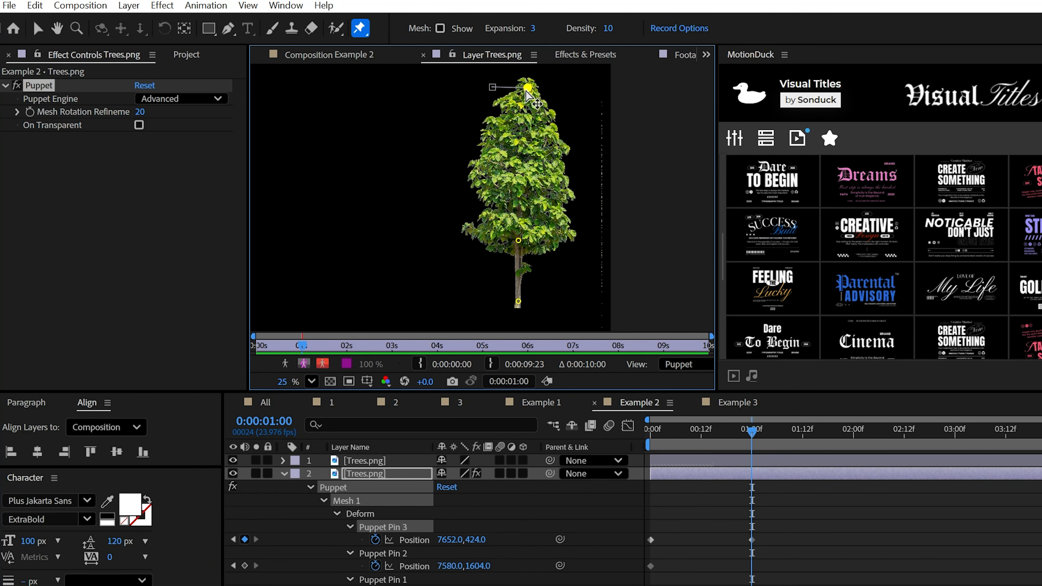
pyautogui.keyDown('alt'); pyautogui.click(374, 539); pyautogui.keyUp('alt')
pyautogui.write('loo')
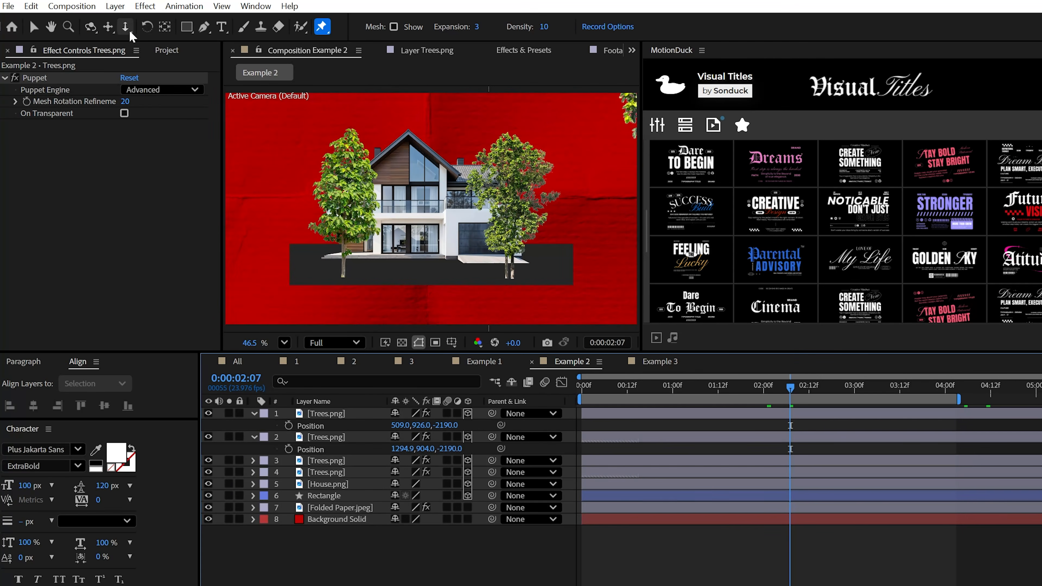
# - Add a camera to Example 2 and move the top two Trees.png layers nearer to it along the Z axis
pyautogui.click(113, 0)
pyautogui.click(366, 71)
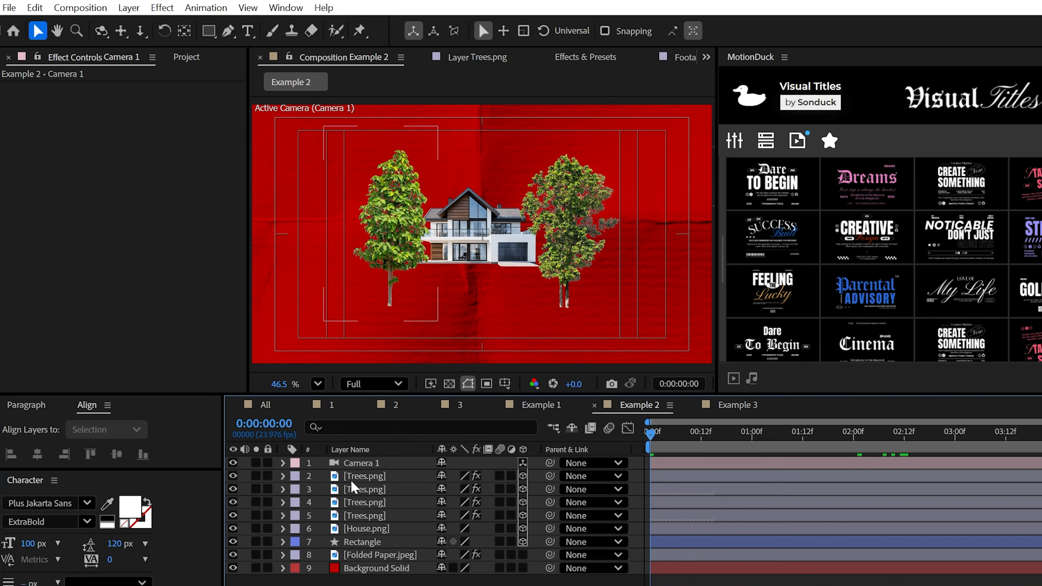
pyautogui.click(363, 475)
pyautogui.keyDown('shift'); pyautogui.click(363, 489); pyautogui.keyUp('shift')
pyautogui.press('p')
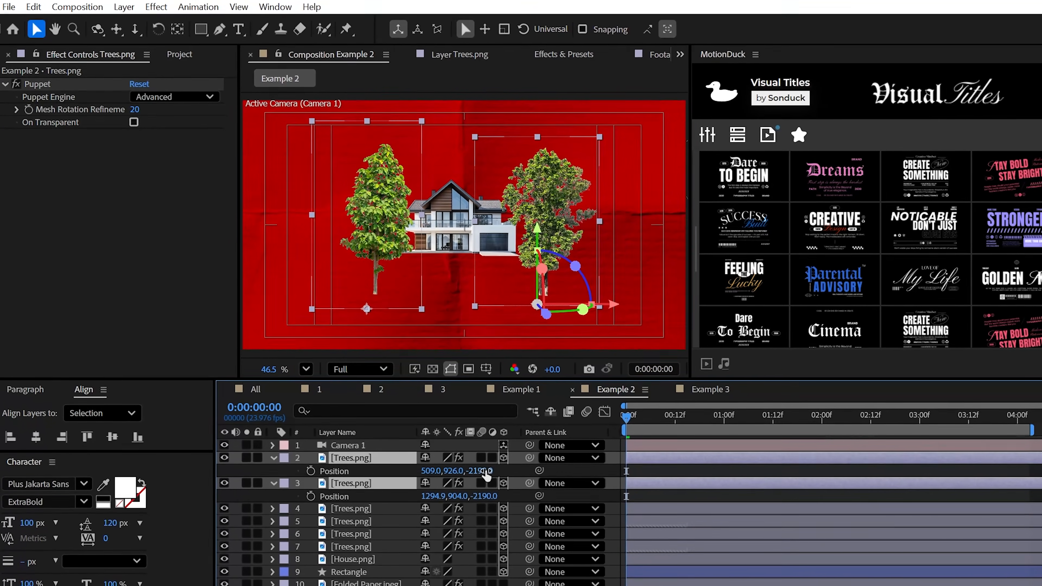
pyautogui.moveTo(490, 477); pyautogui.dragTo(390, 481)
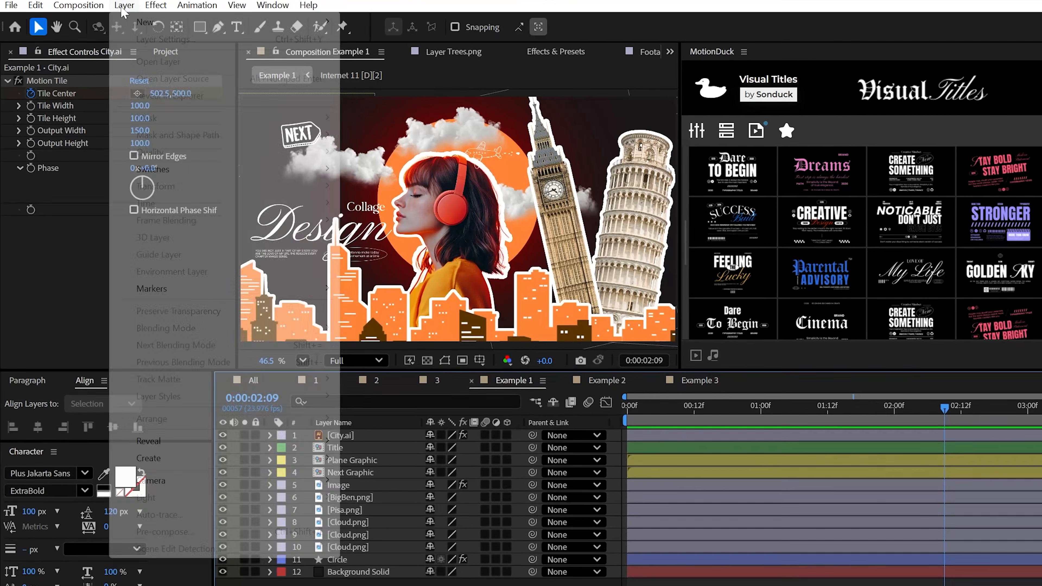
# - Add an adjustment layer on top of Example 1 with the Noise effect at 12% and Use Color Noise turned off
pyautogui.click(124, 5)
pyautogui.moveTo(229, 22)
pyautogui.click(388, 131)
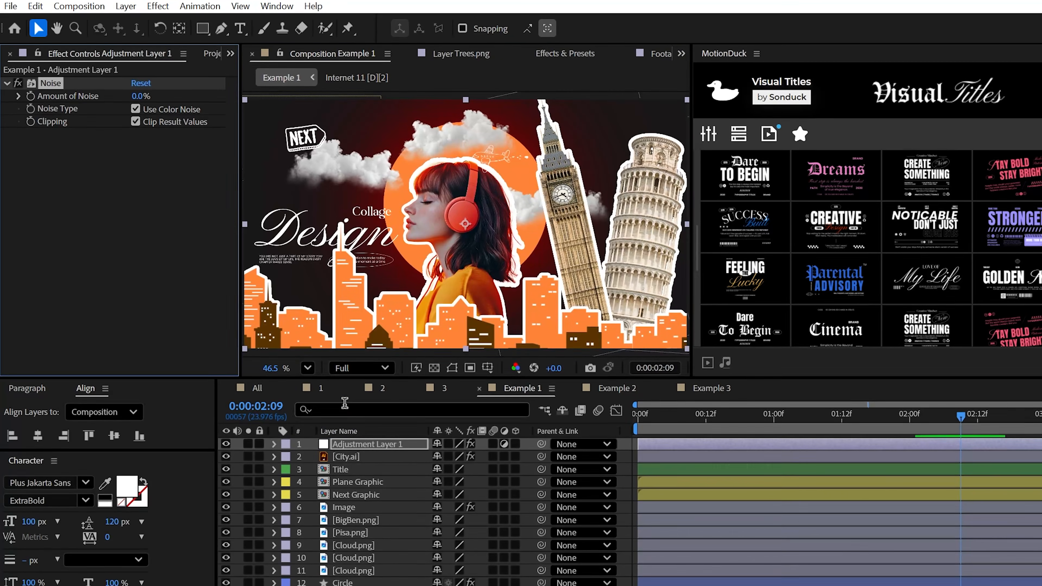
pyautogui.press('Return')
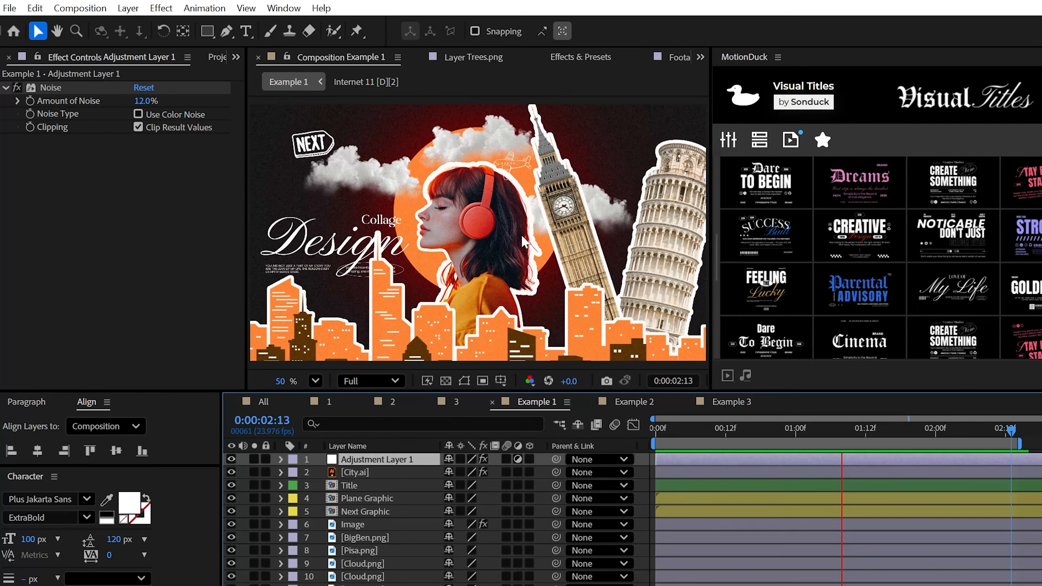
pyautogui.scroll(5, 508, 246)
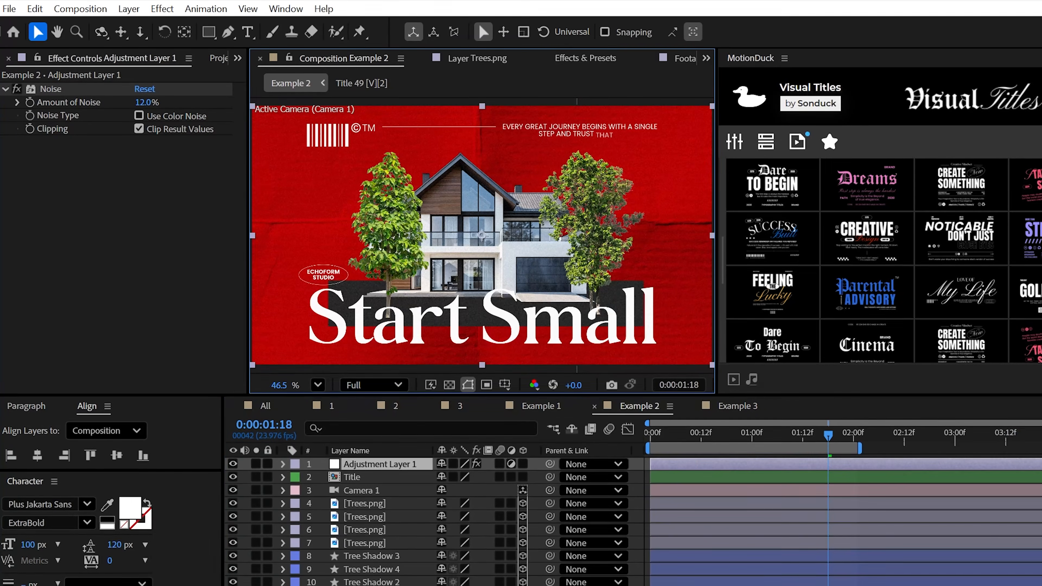
# - Apply Posterize Time with a frame rate of 12 to Example 2's adjustment layer and preview the result
pyautogui.click(582, 58)
pyautogui.write('Poster')
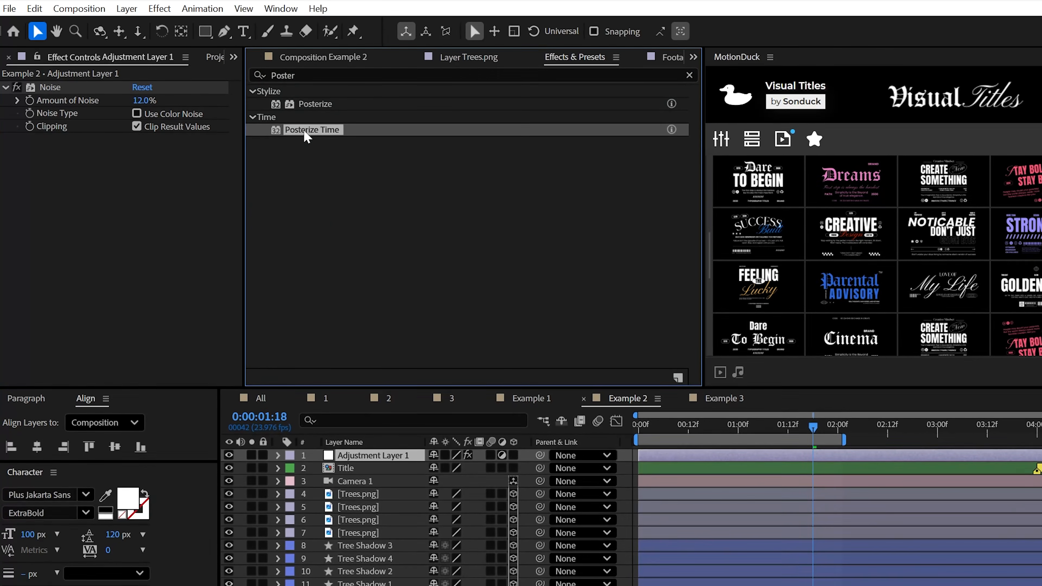
pyautogui.doubleClick(307, 131)
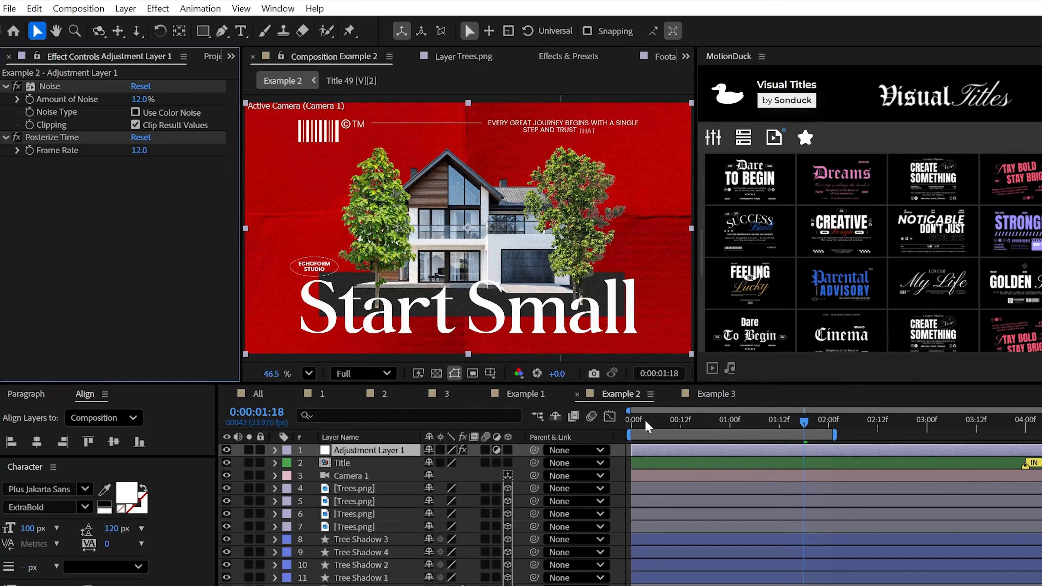
pyautogui.press('space')
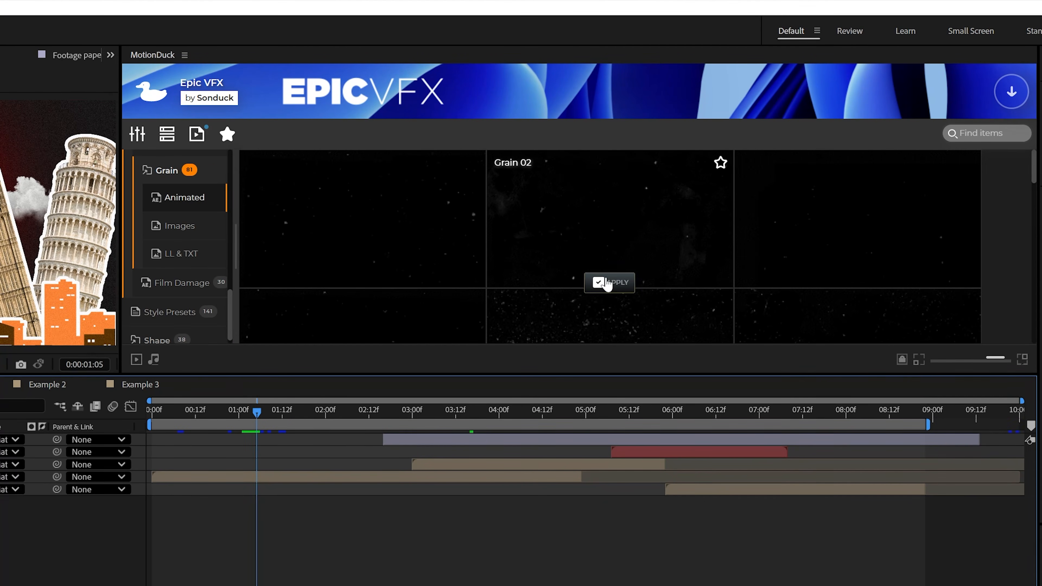
# - Apply the animated Grain 02 overlay from Epic VFX to the All composition
pyautogui.click(606, 283)
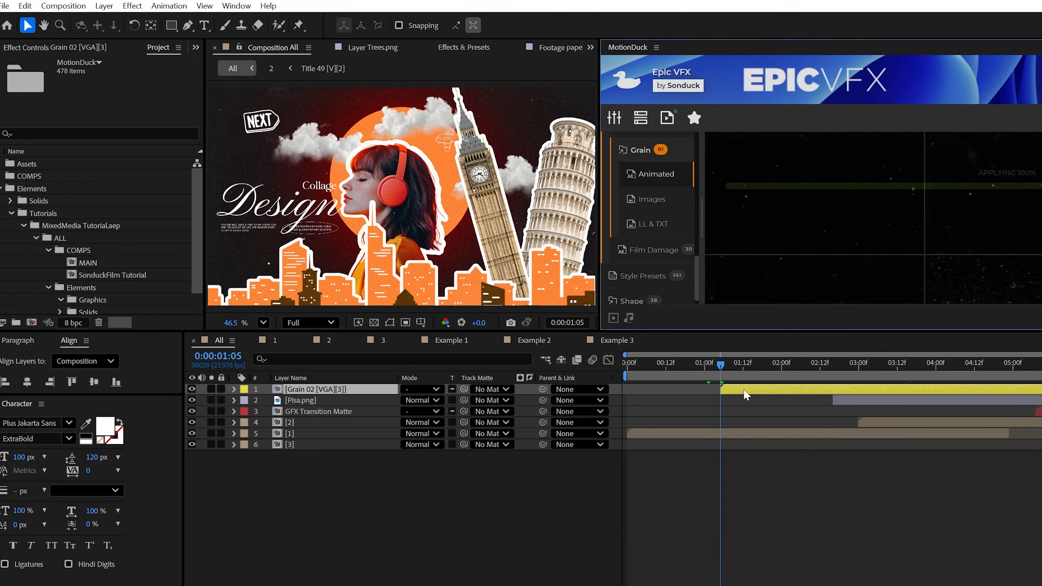